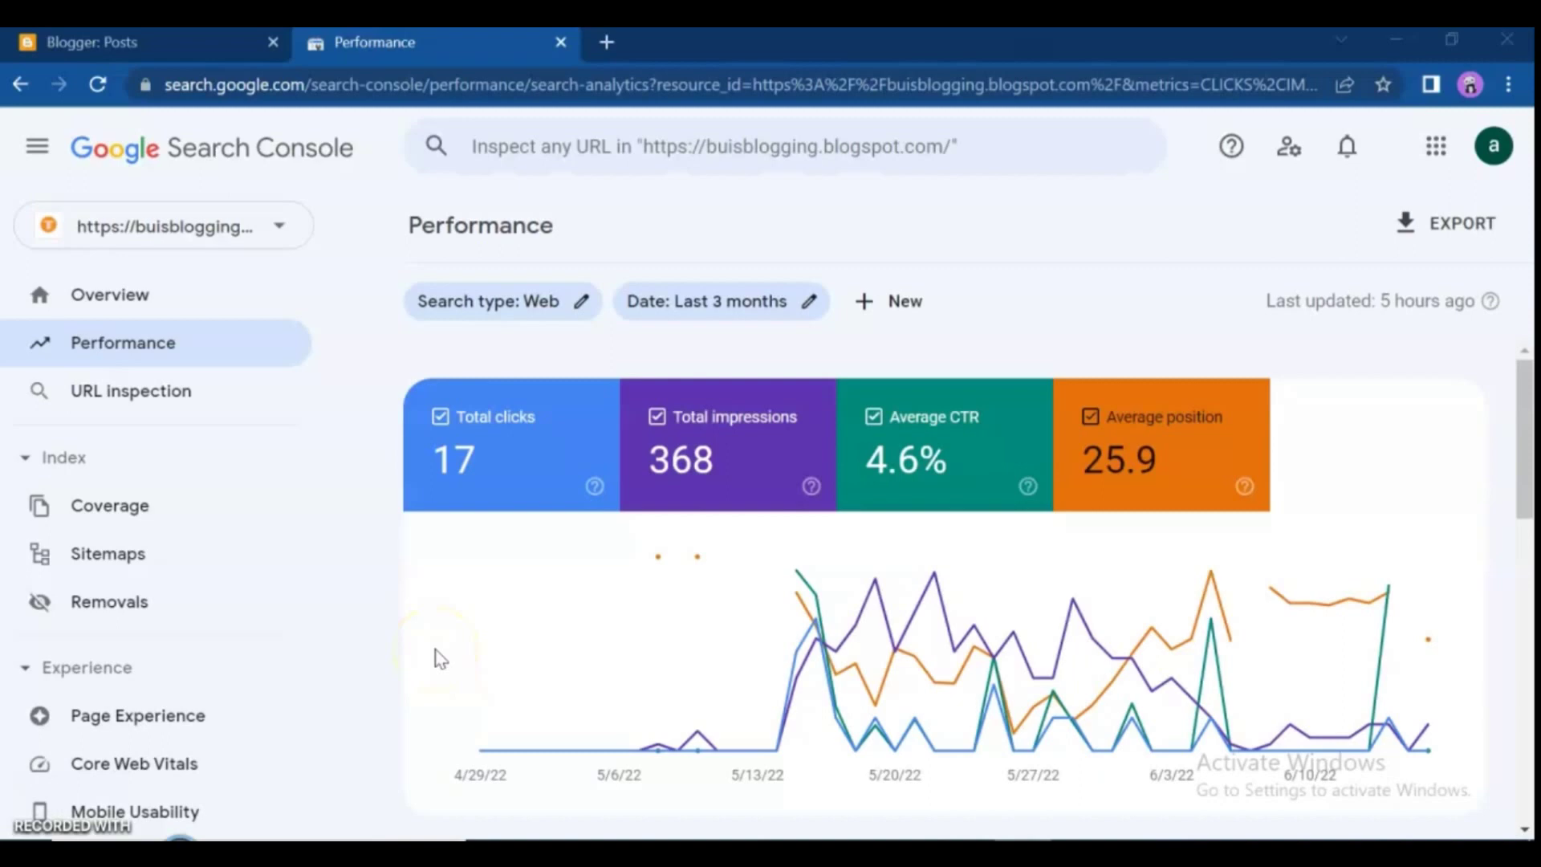
{"action": "left_click", "coordinate": [102, 504]}
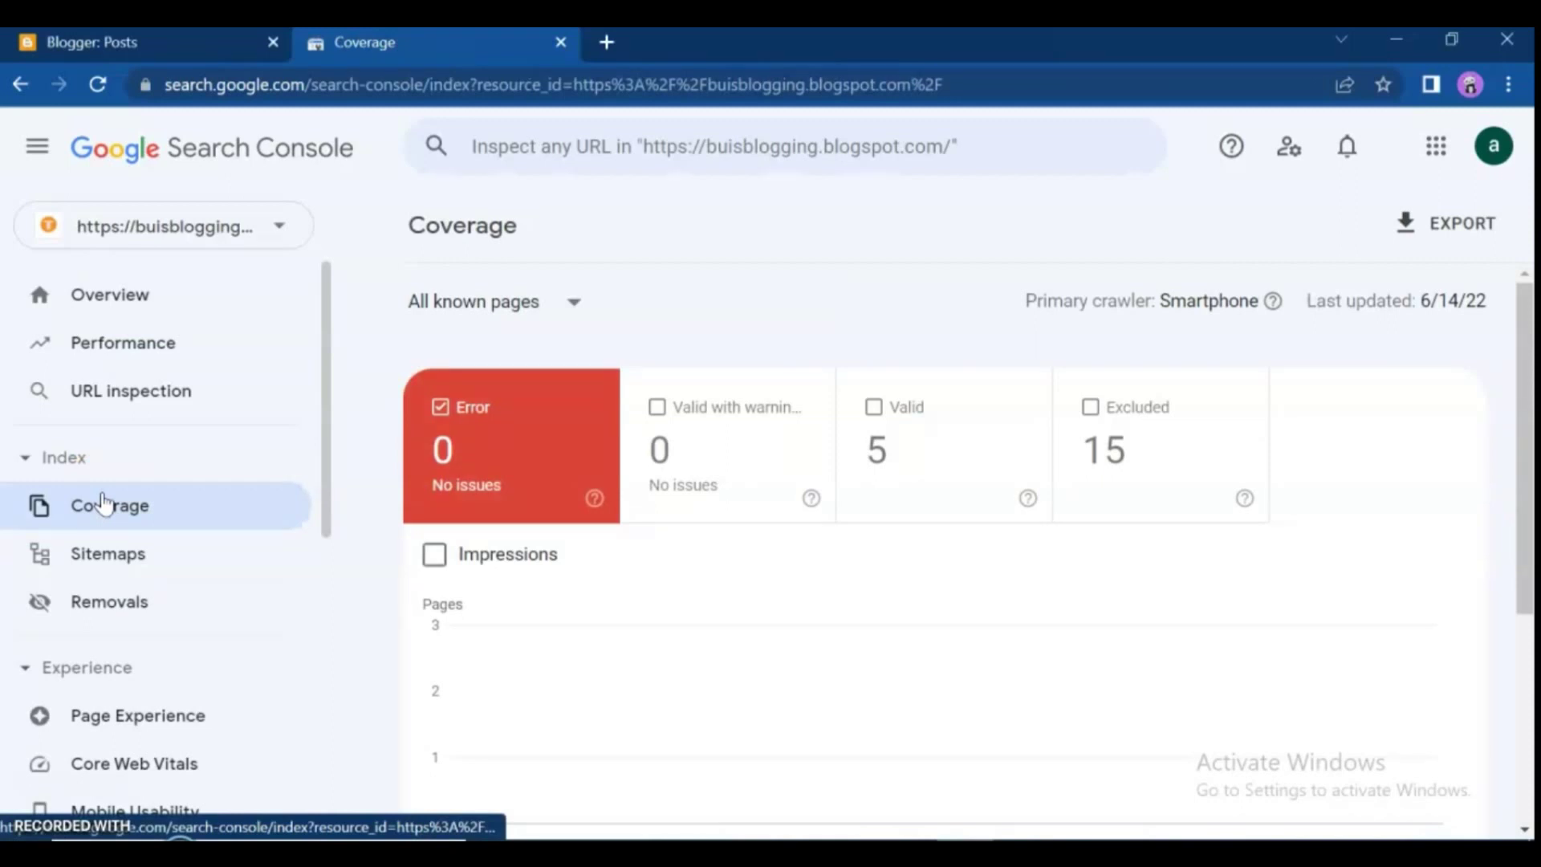
{"action": "left_click", "coordinate": [429, 440]}
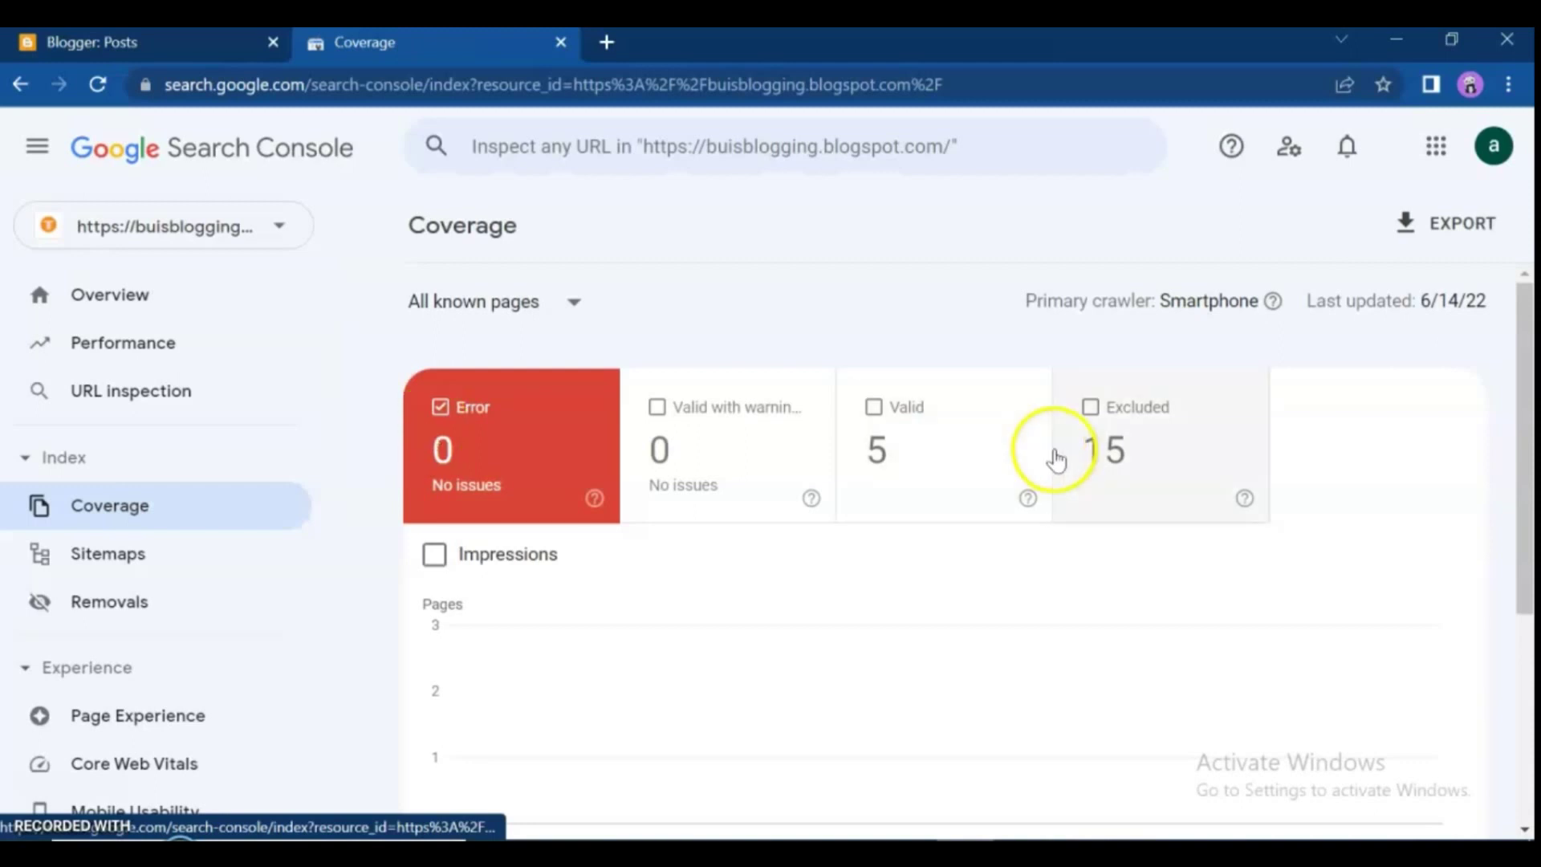
{"action": "key", "text": "alt+Left"}
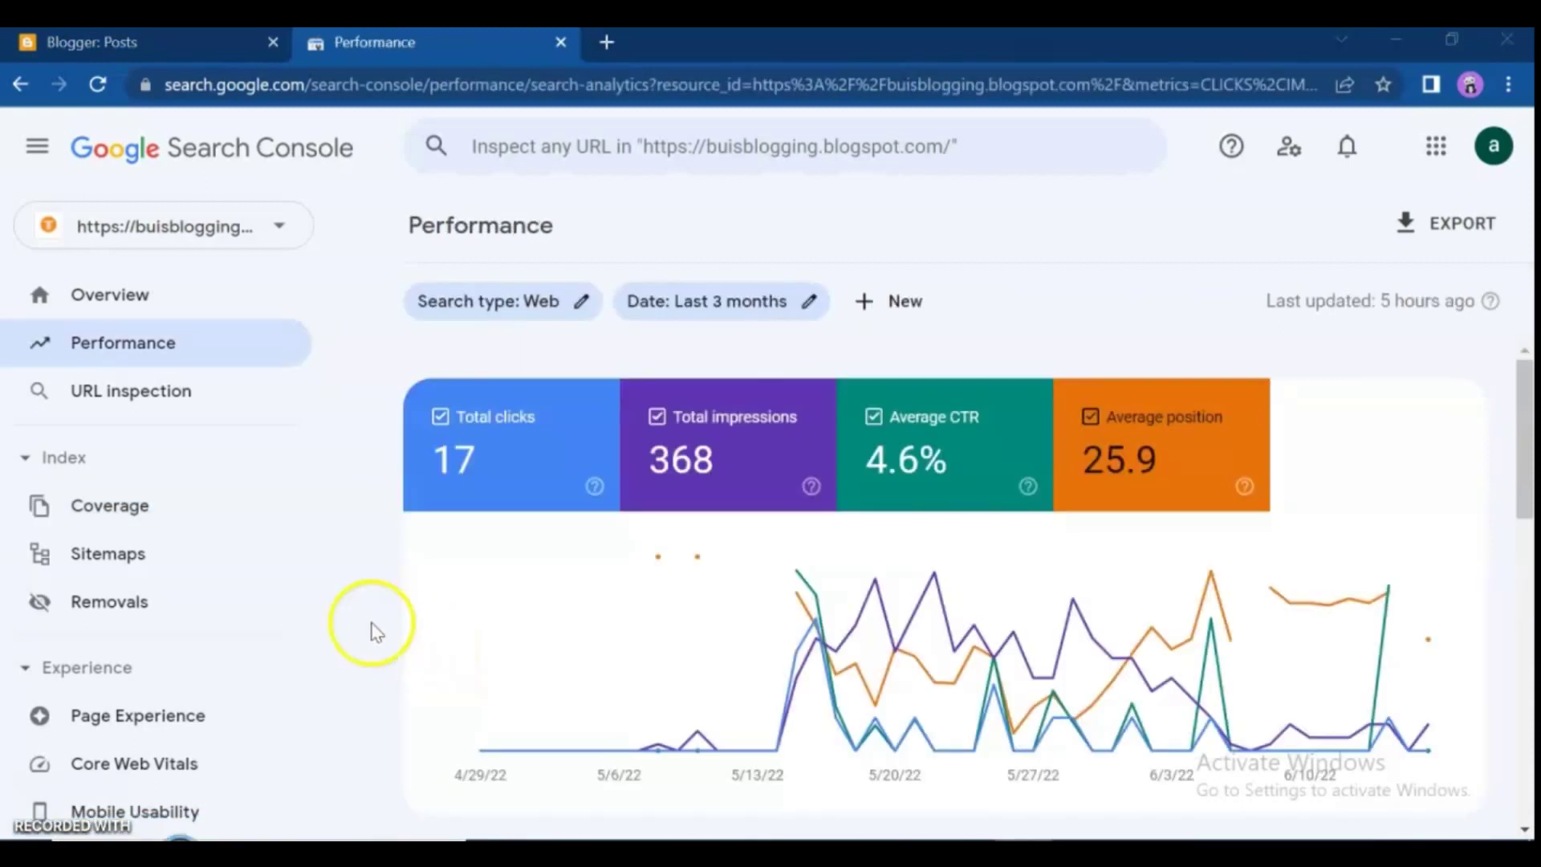
Show the excluded pages in the Coverage report and open the "Discovered - currently not indexed" issue
{"action": "left_click", "coordinate": [102, 499]}
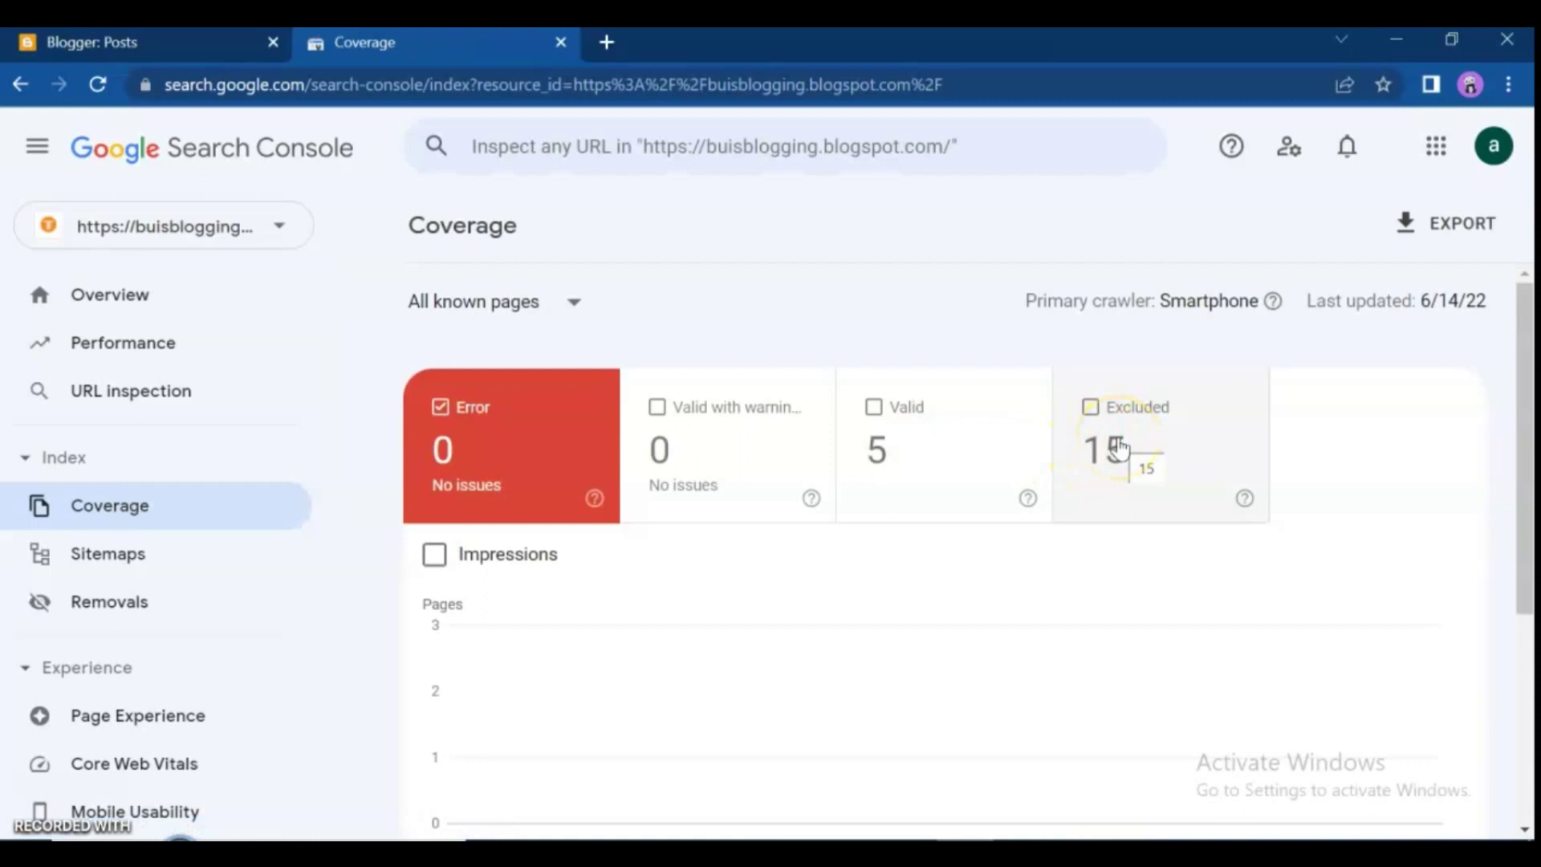
{"action": "left_click", "coordinate": [1116, 445]}
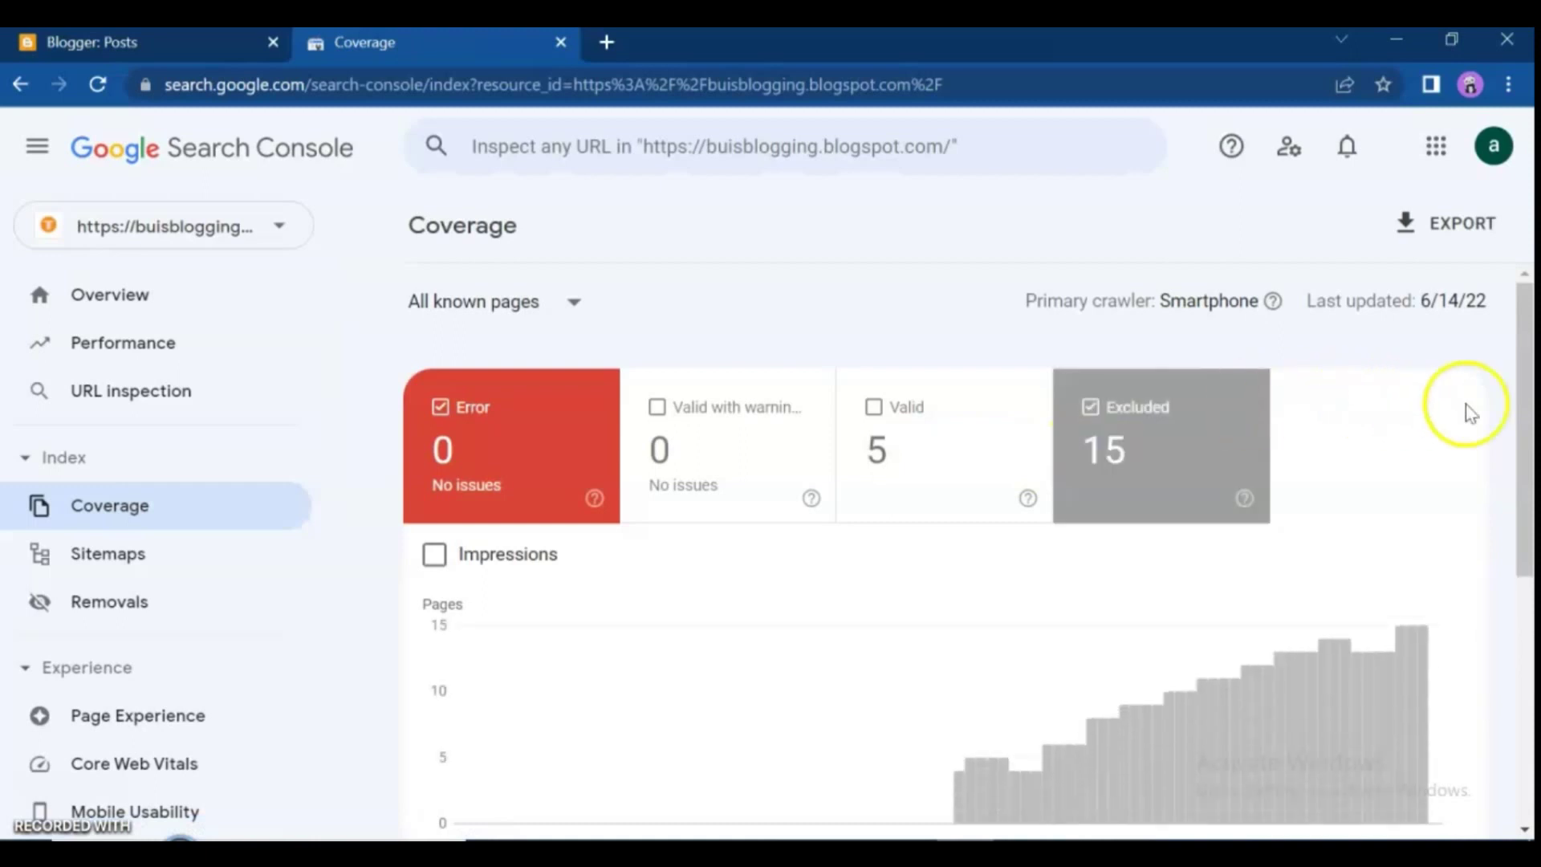
{"action": "left_click_drag", "start_coordinate": [1525, 417], "coordinate": [1494, 658]}
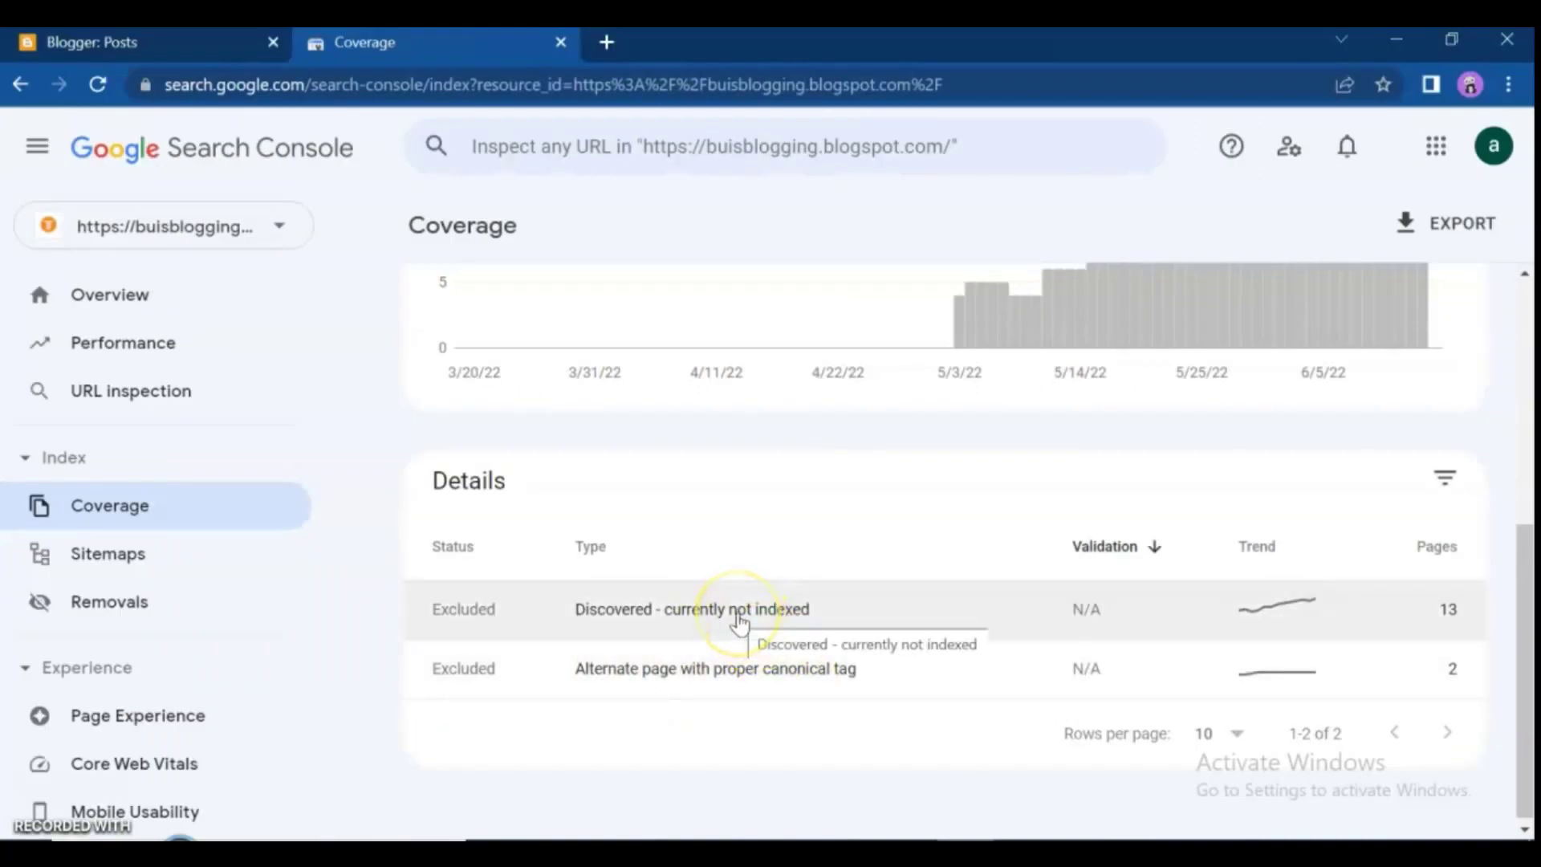
{"action": "left_click", "coordinate": [739, 618]}
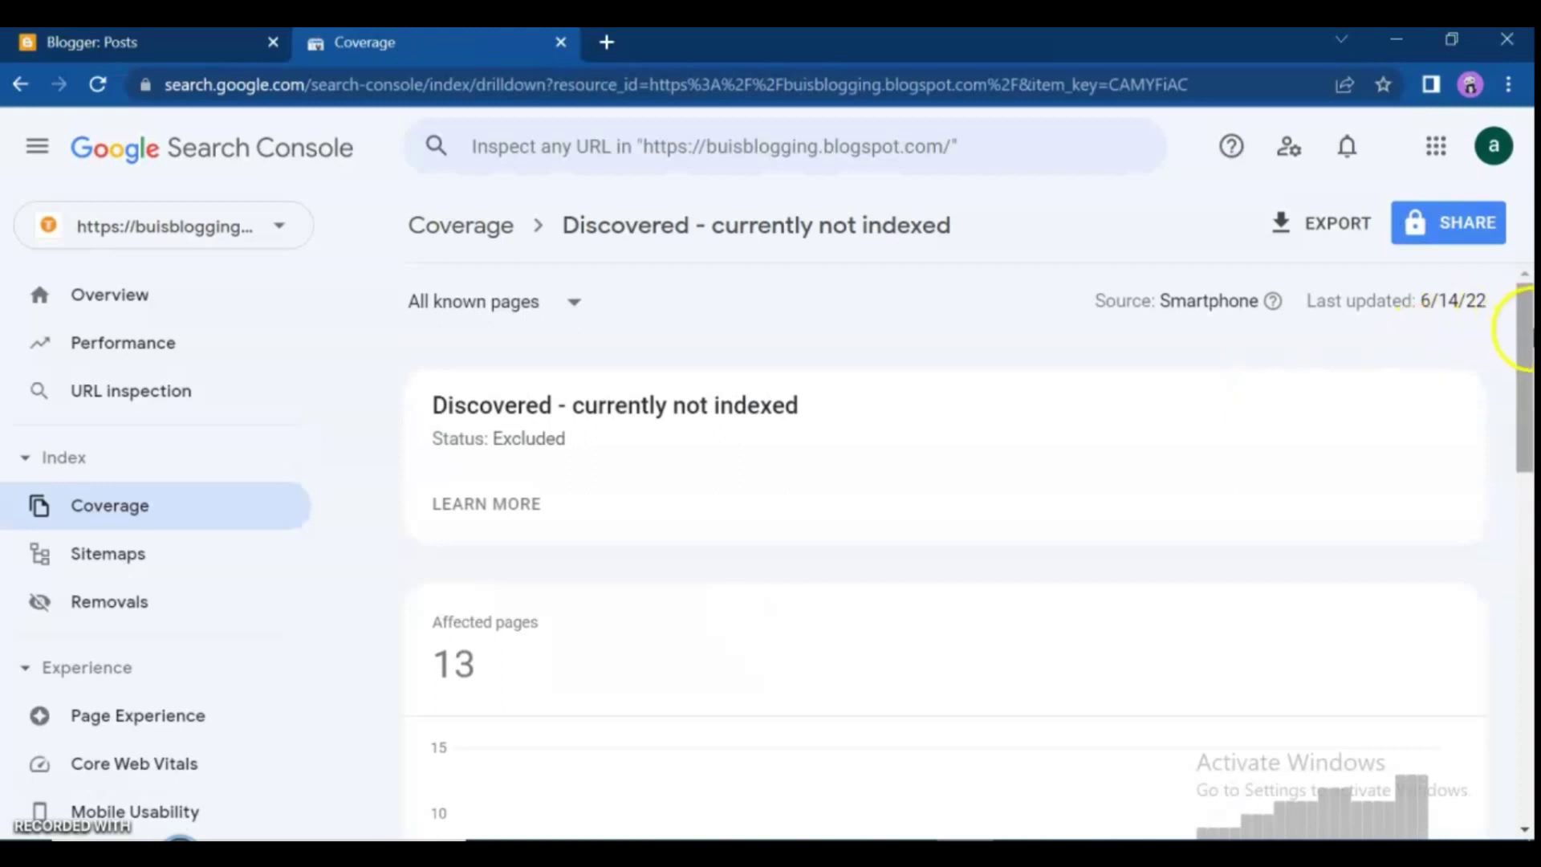
Copy the how-to-add-pop-up-youtube-subscribe.html URL from the affected page examples and run a URL inspection on it
{"action": "left_click_drag", "start_coordinate": [1529, 341], "coordinate": [1493, 606]}
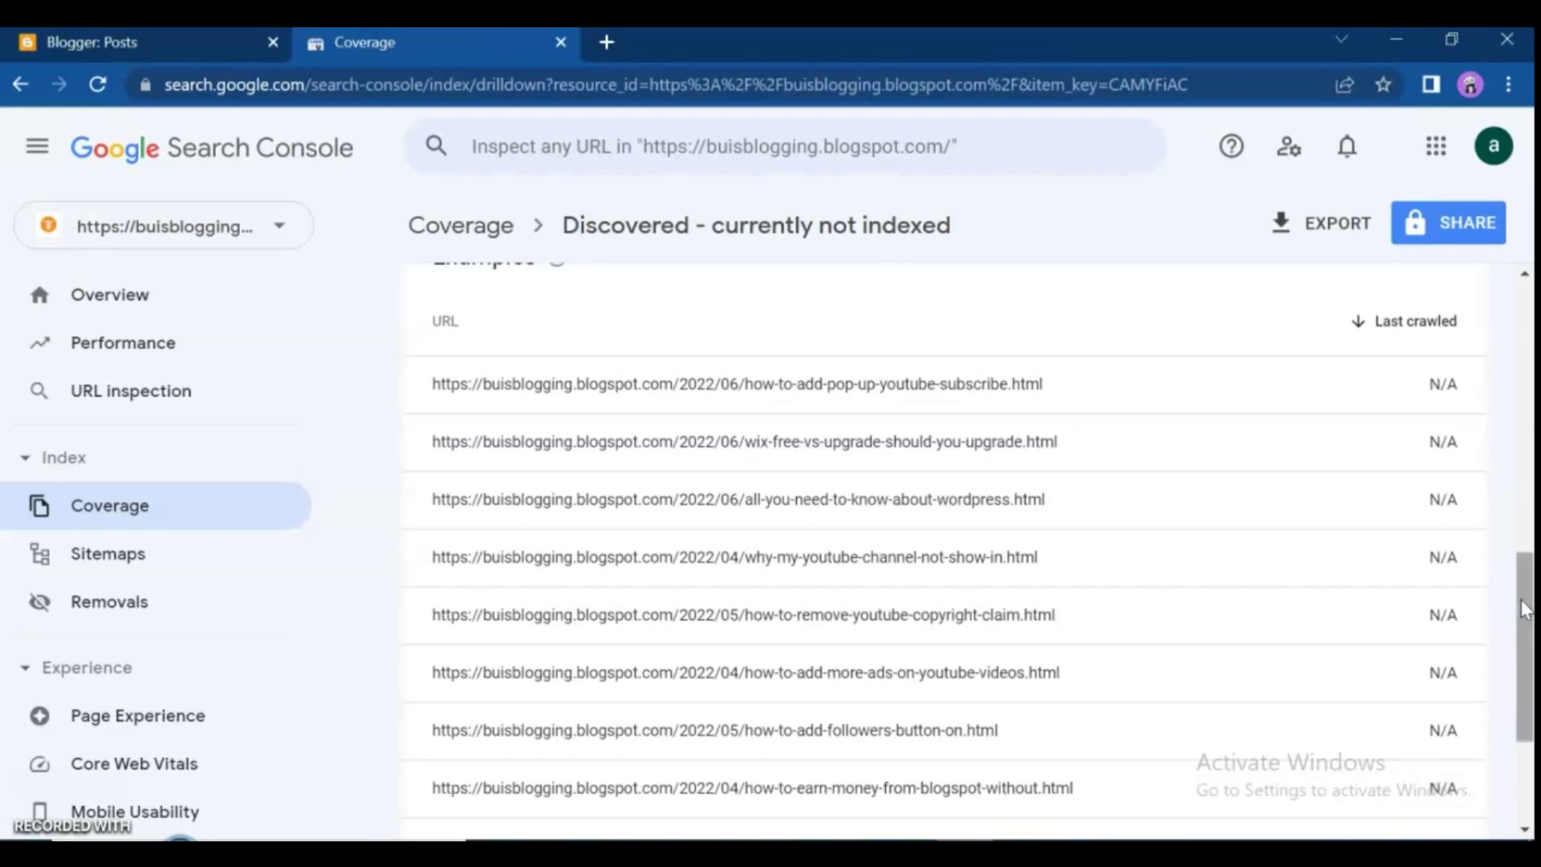
{"action": "left_click_drag", "start_coordinate": [1524, 595], "coordinate": [1520, 628]}
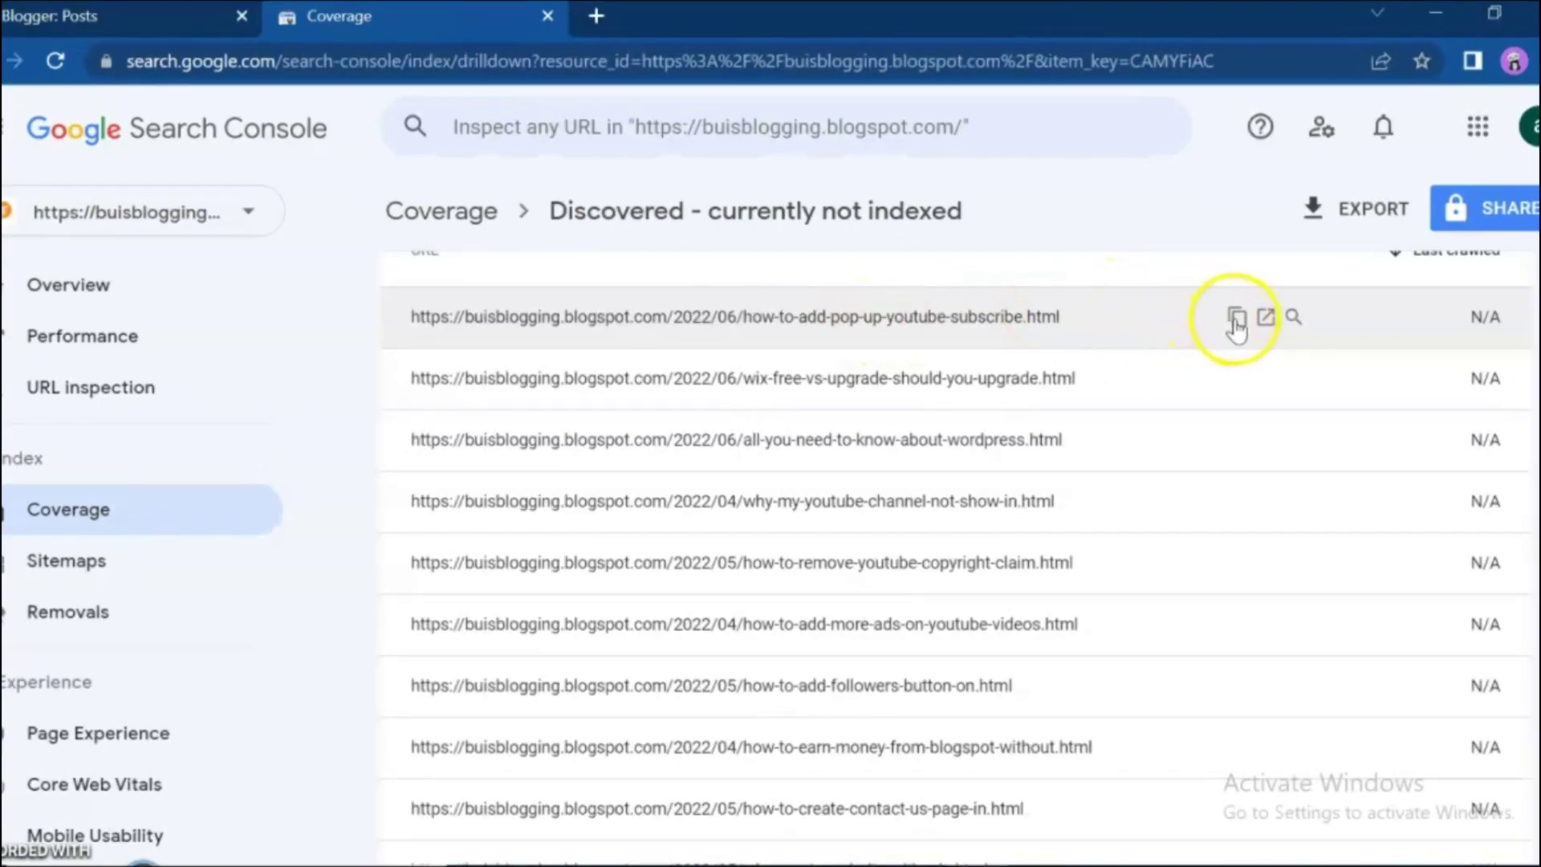
{"action": "left_click", "coordinate": [1209, 328]}
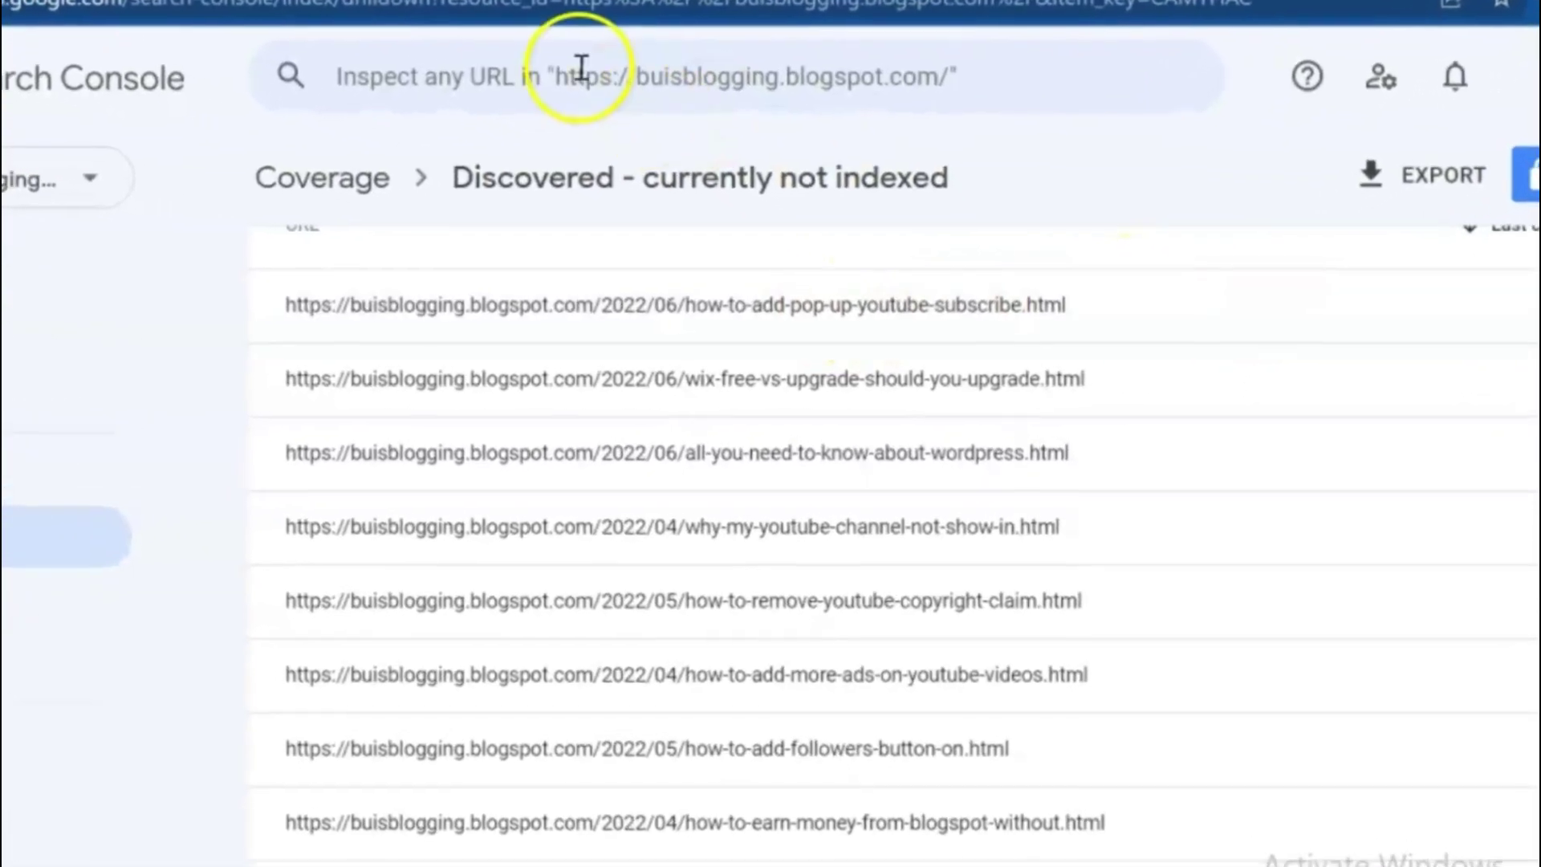
{"action": "left_click", "coordinate": [577, 66]}
{"action": "right_click", "coordinate": [578, 65]}
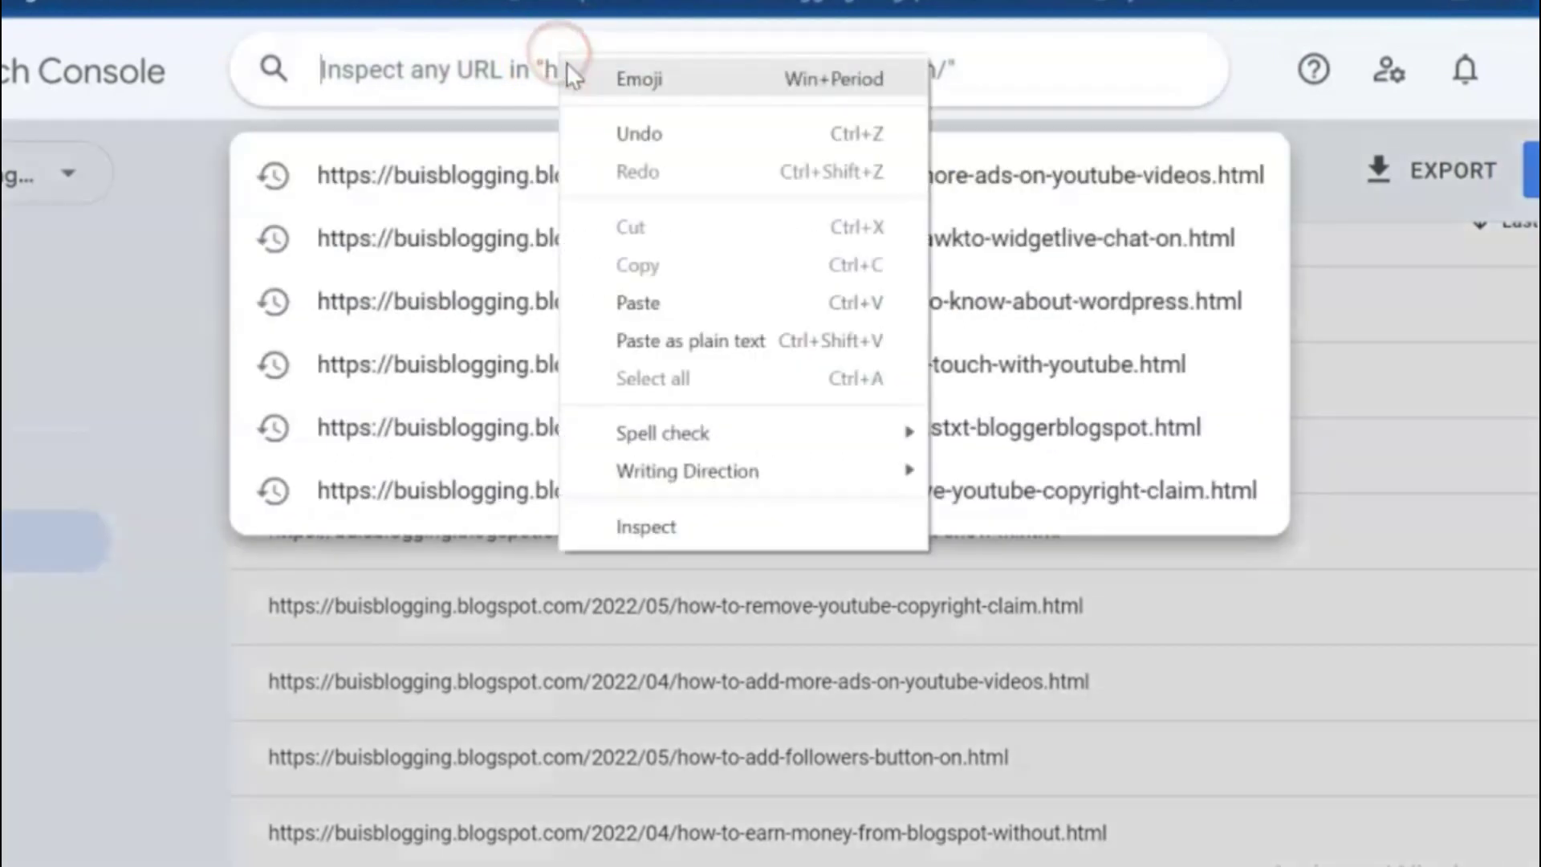
{"action": "left_click", "coordinate": [638, 303]}
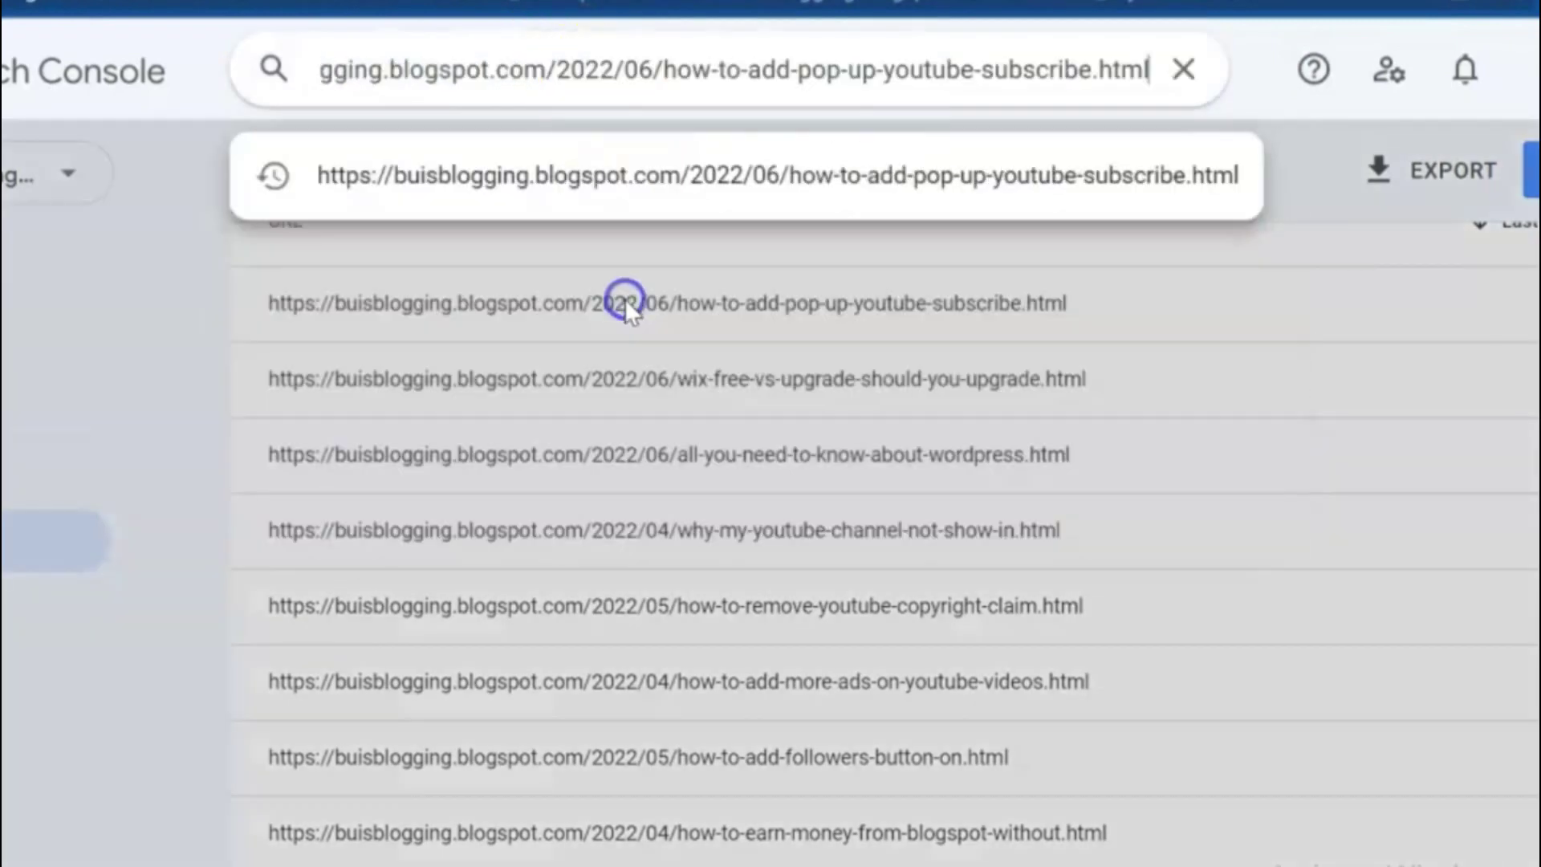
{"action": "key", "text": "Return"}
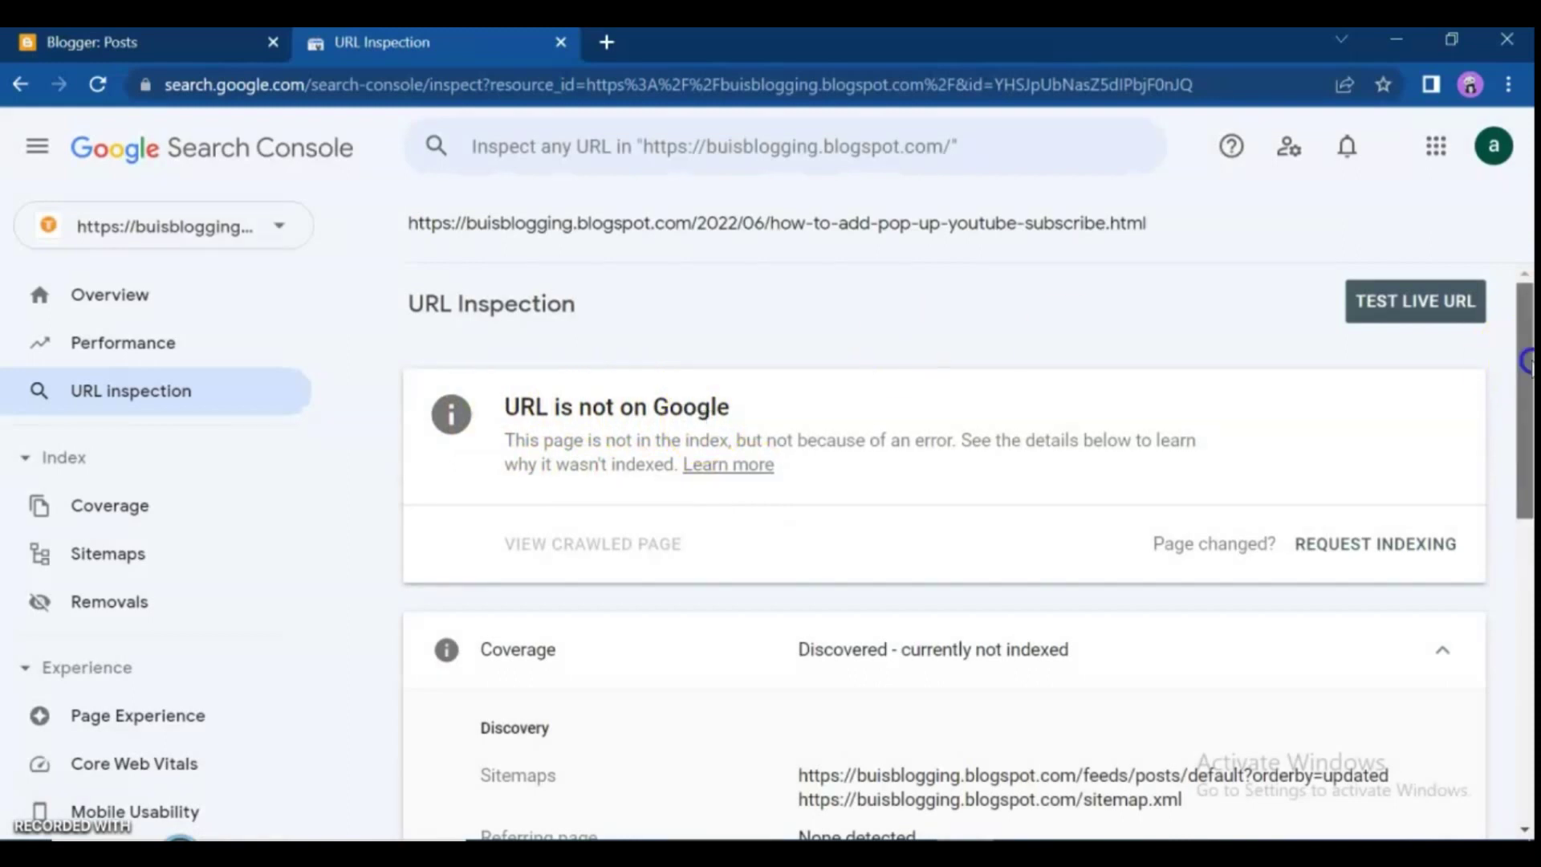
Request indexing for the inspected how-to-add-pop-up-youtube-subscribe.html page and dismiss the confirmation
{"action": "left_click_drag", "start_coordinate": [1529, 366], "coordinate": [1503, 516]}
{"action": "left_click_drag", "start_coordinate": [1500, 512], "coordinate": [1474, 425]}
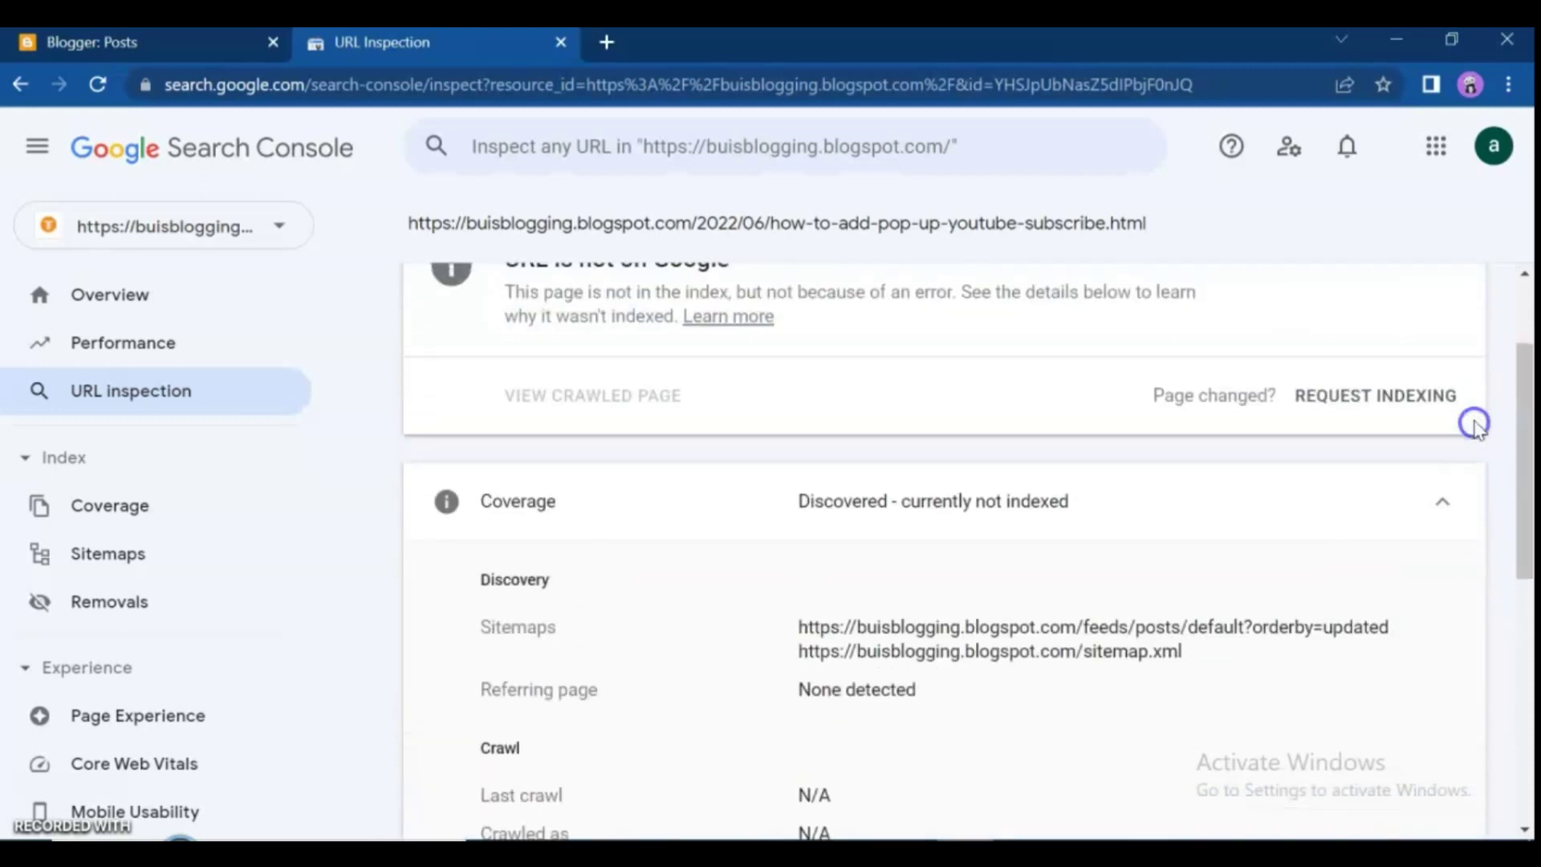
{"action": "left_click", "coordinate": [1371, 406]}
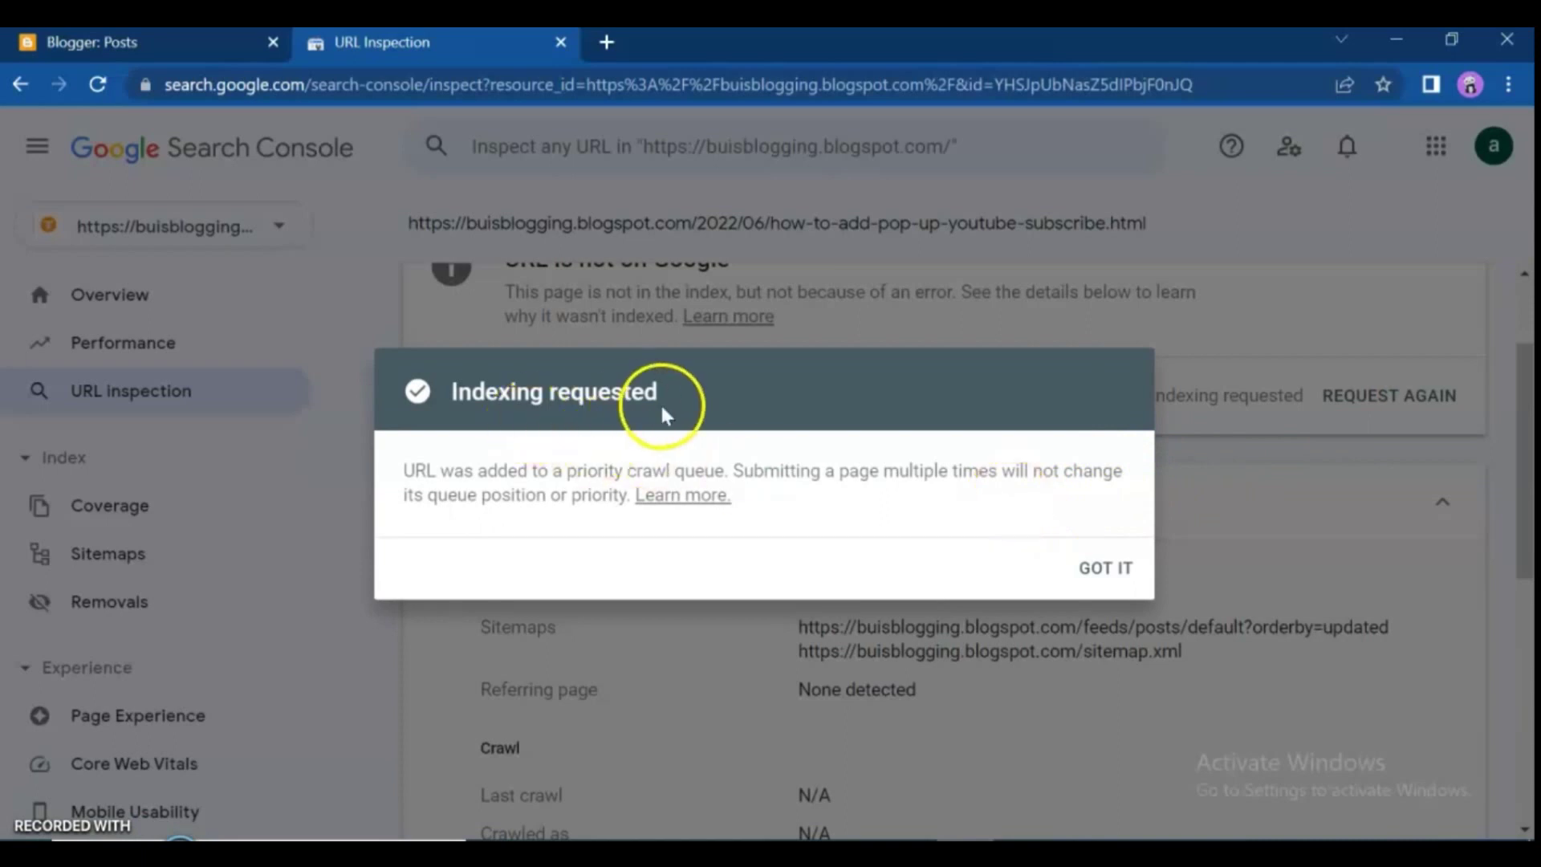
{"action": "left_click", "coordinate": [1106, 568]}
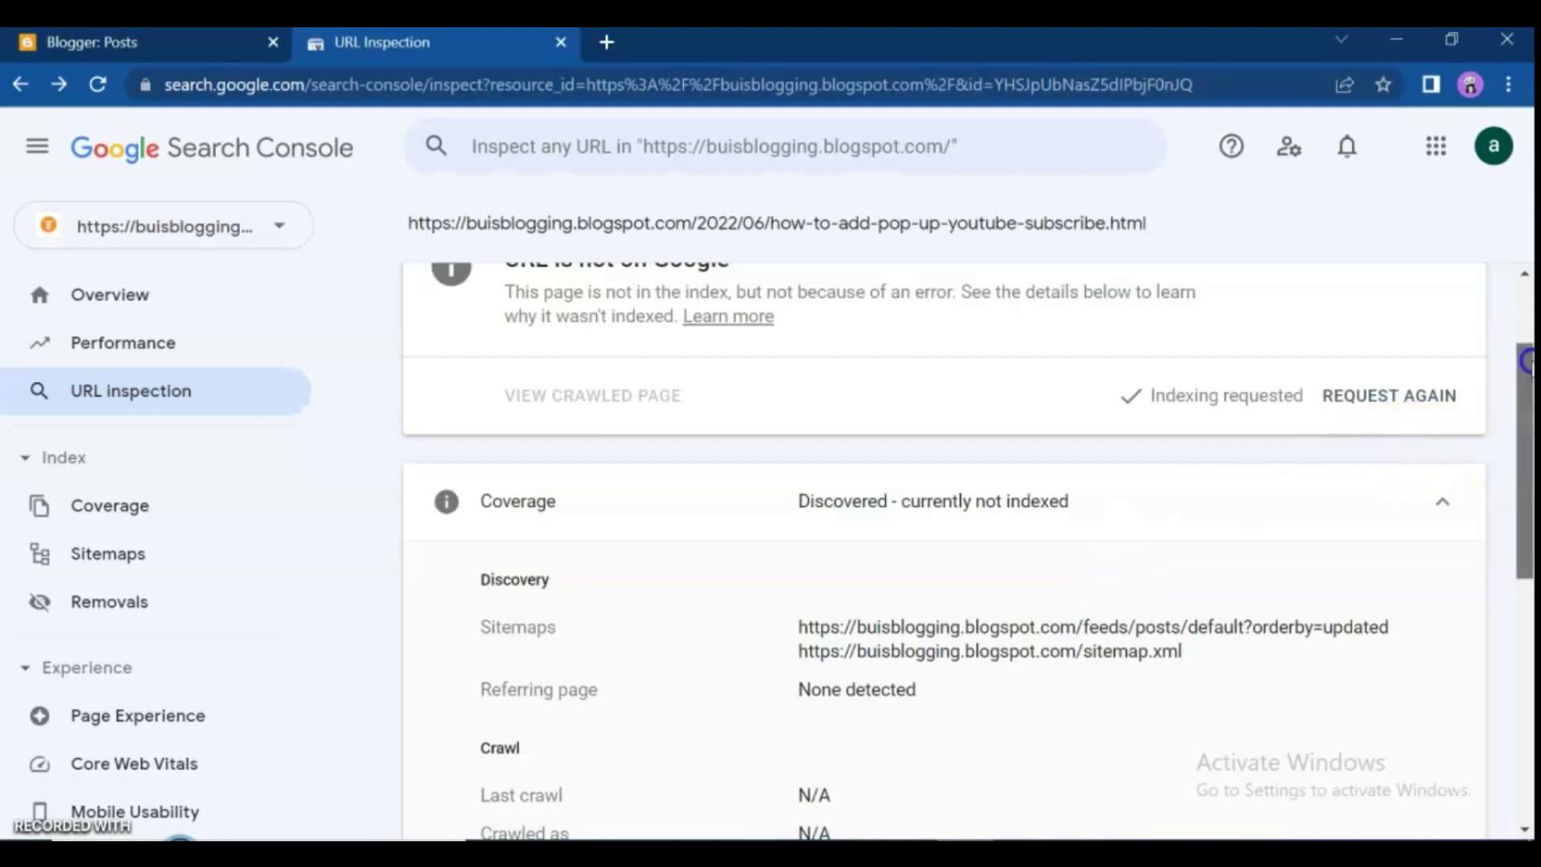
Run a live test of the pop-up YouTube subscribe page and examine its availability, crawl, indexing and enhancement details
{"action": "scroll", "coordinate": [1529, 362], "scroll_direction": "up", "scroll_amount": 2}
{"action": "left_click", "coordinate": [1403, 303]}
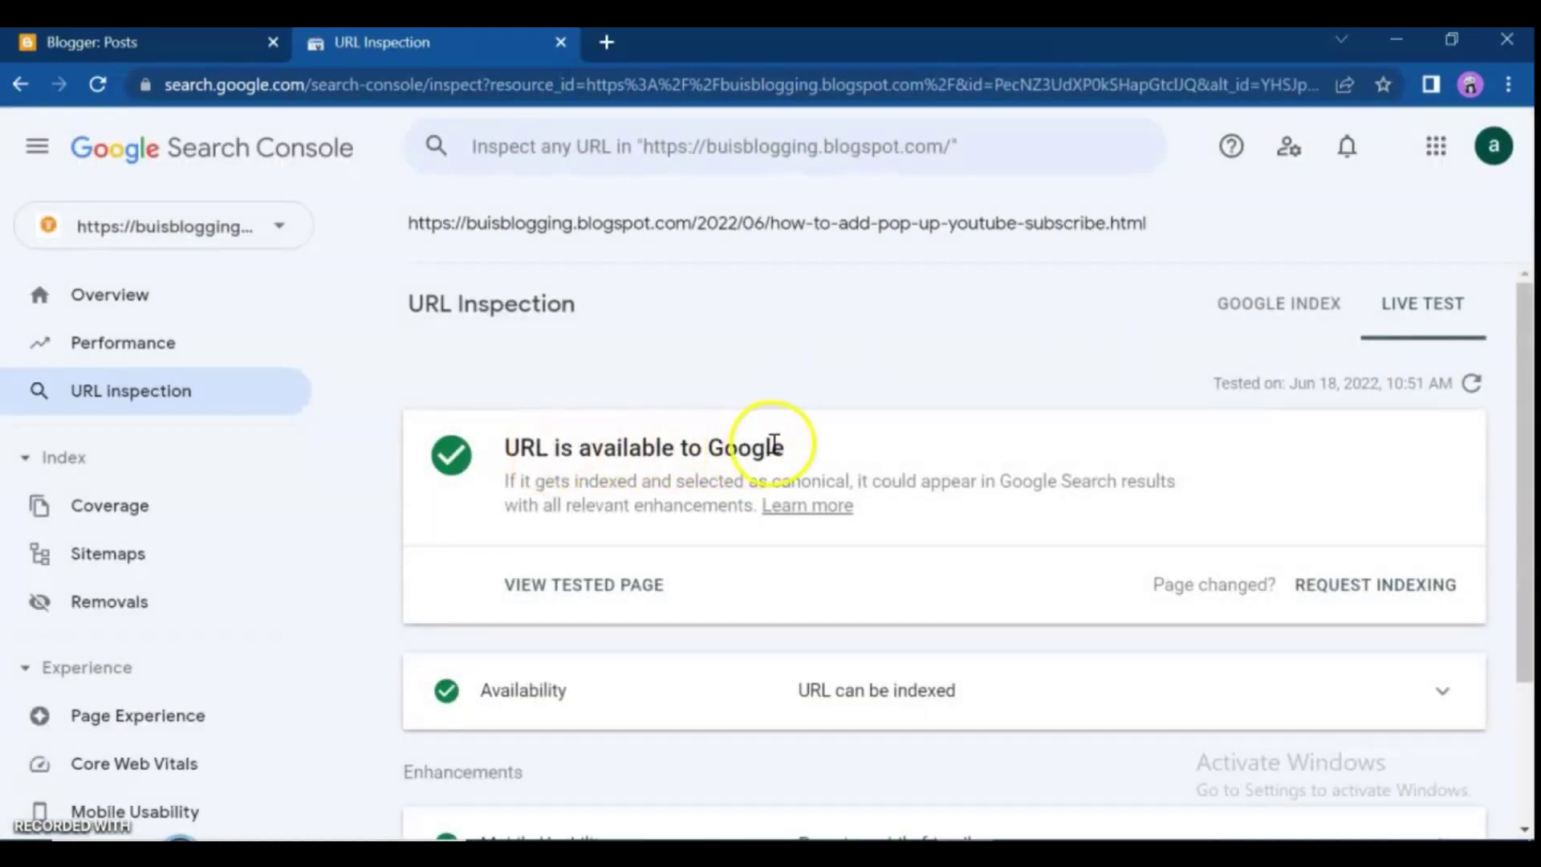
{"action": "left_click_drag", "start_coordinate": [1527, 418], "coordinate": [1477, 561]}
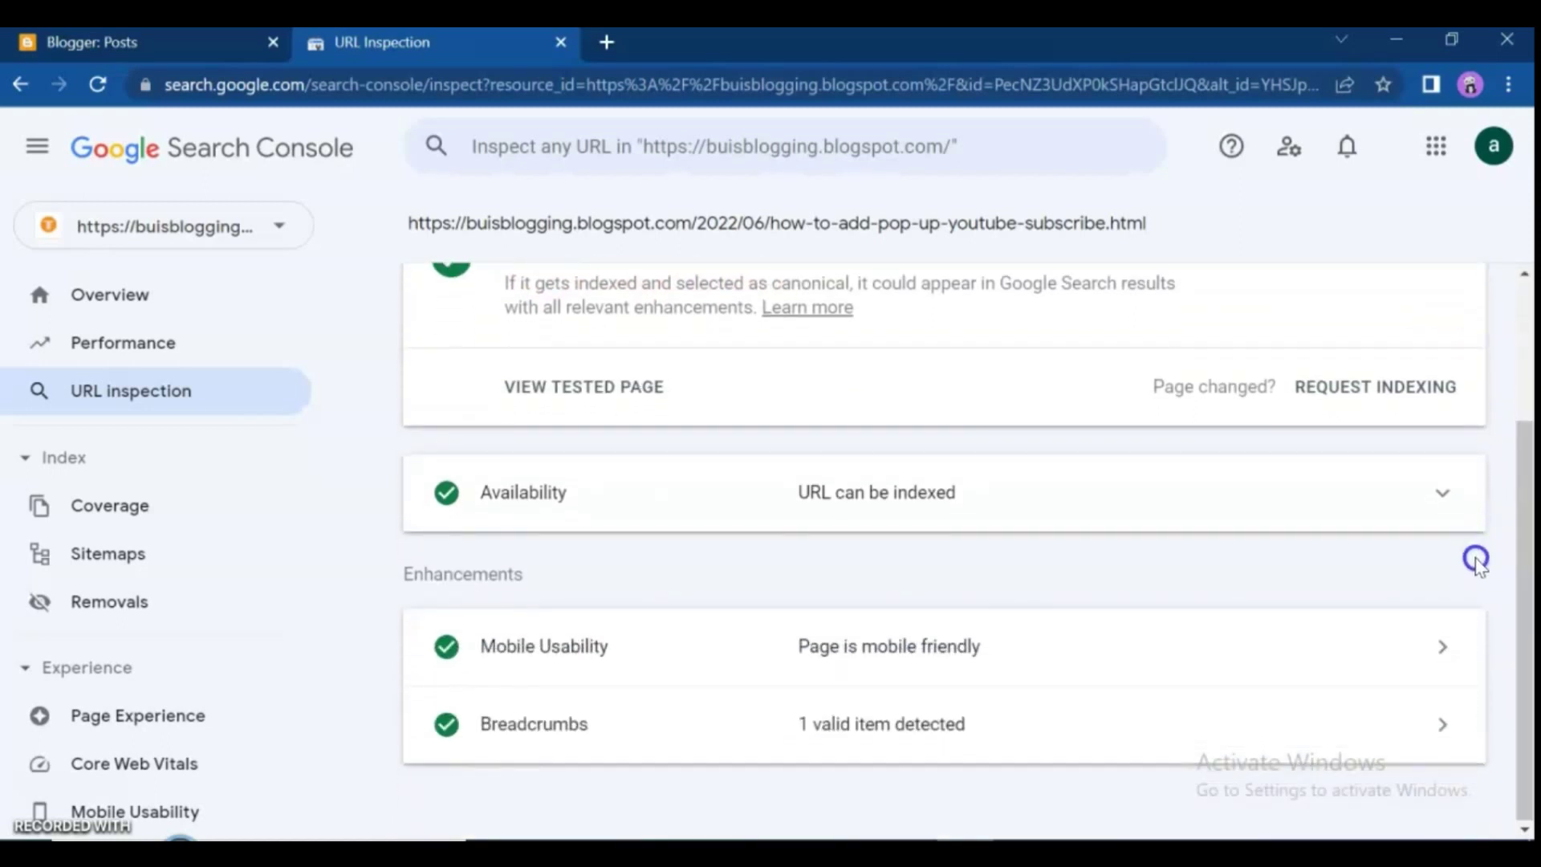
{"action": "left_click", "coordinate": [889, 496]}
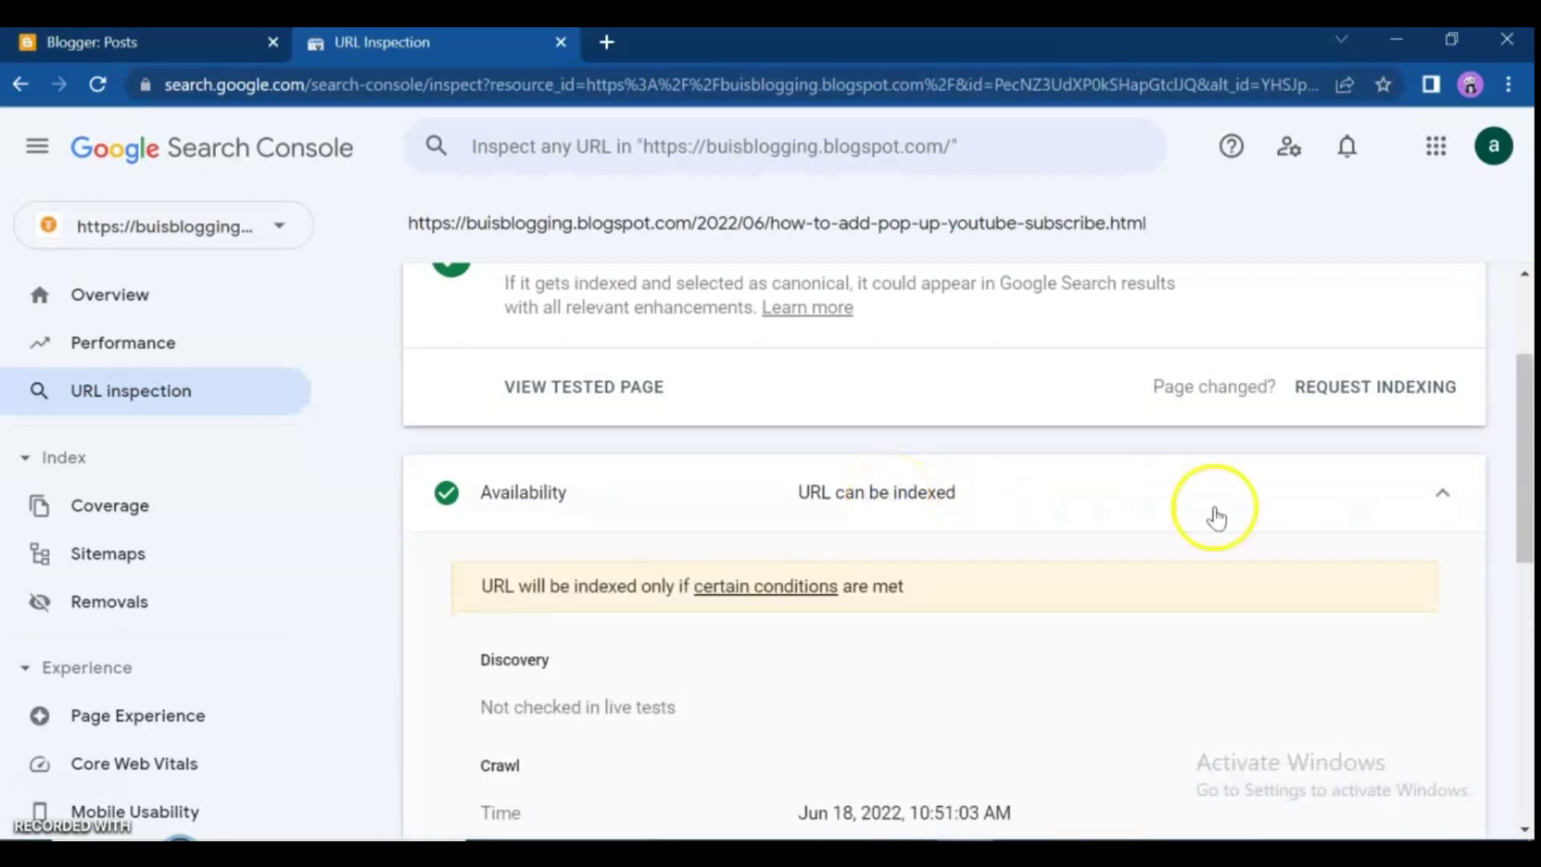
{"action": "left_click_drag", "start_coordinate": [1515, 460], "coordinate": [1504, 605]}
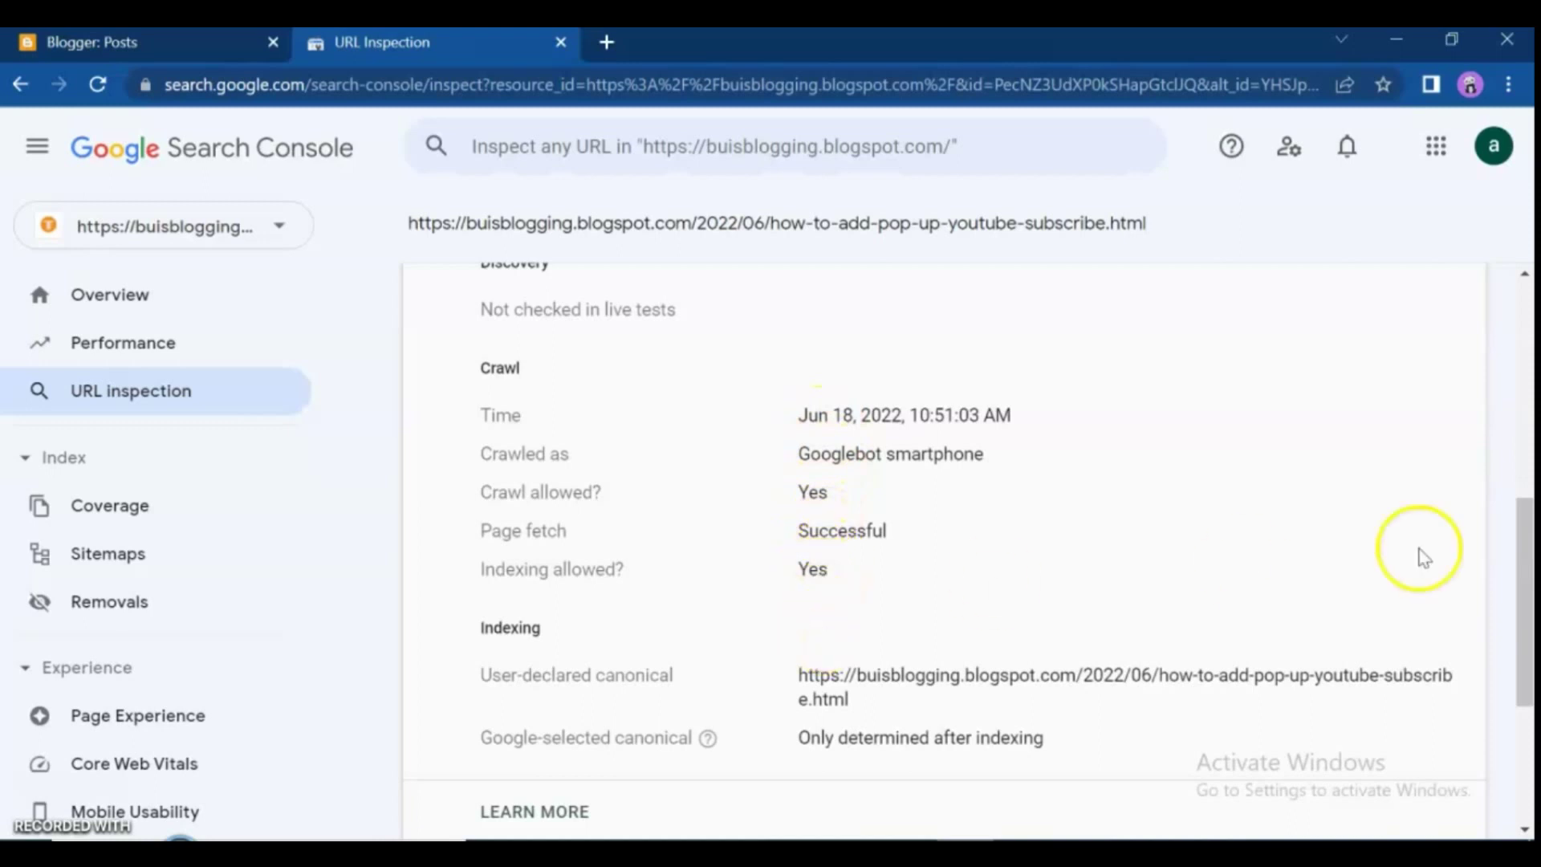
{"action": "left_click_drag", "start_coordinate": [1515, 539], "coordinate": [1510, 662]}
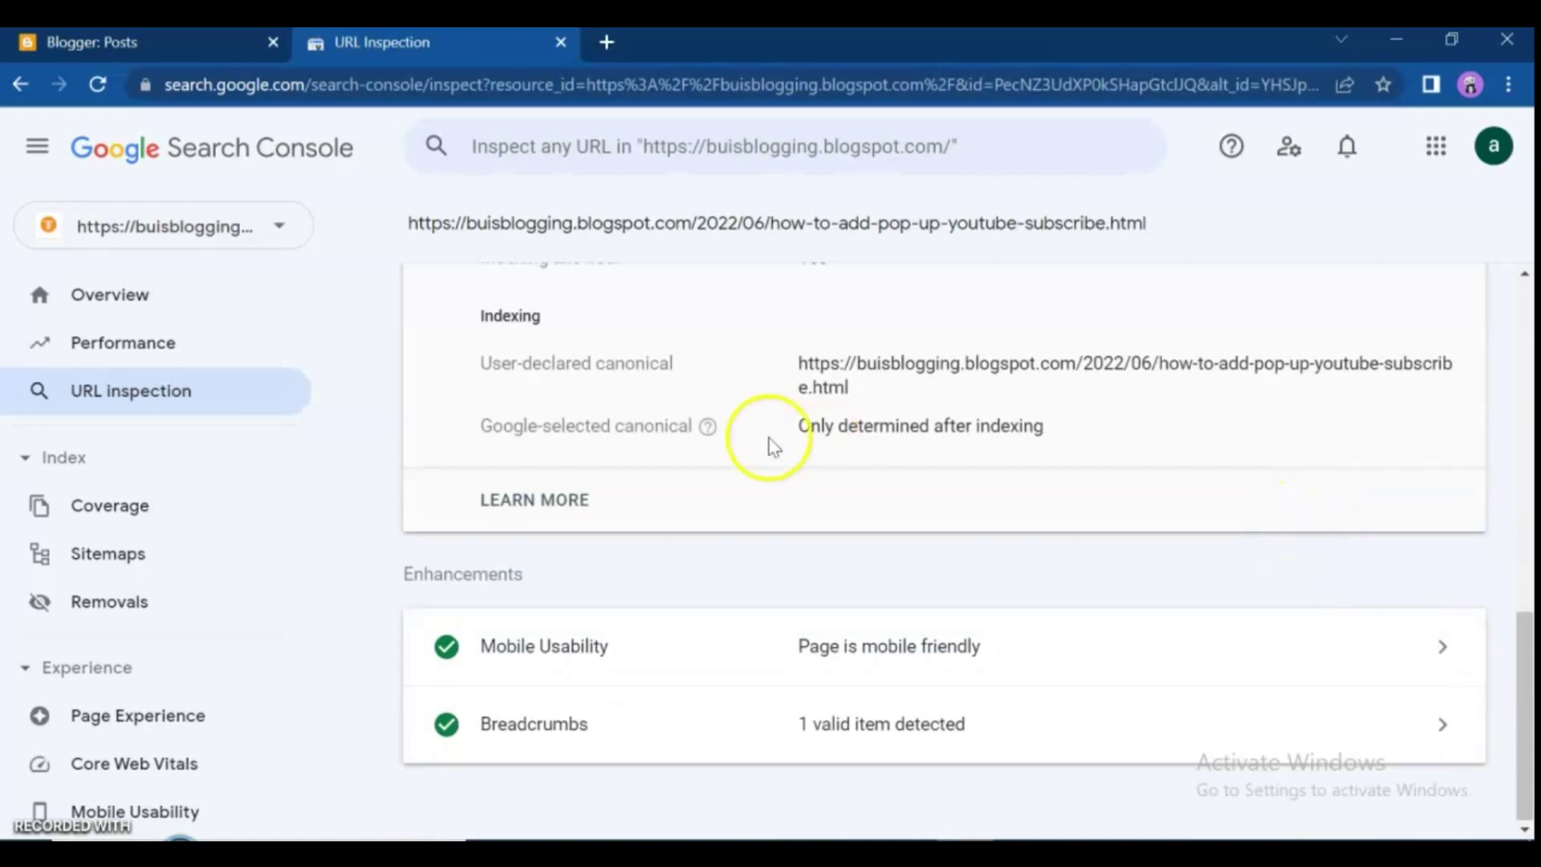
{"action": "left_click", "coordinate": [1527, 646]}
{"action": "left_click_drag", "start_coordinate": [1527, 646], "coordinate": [1482, 184]}
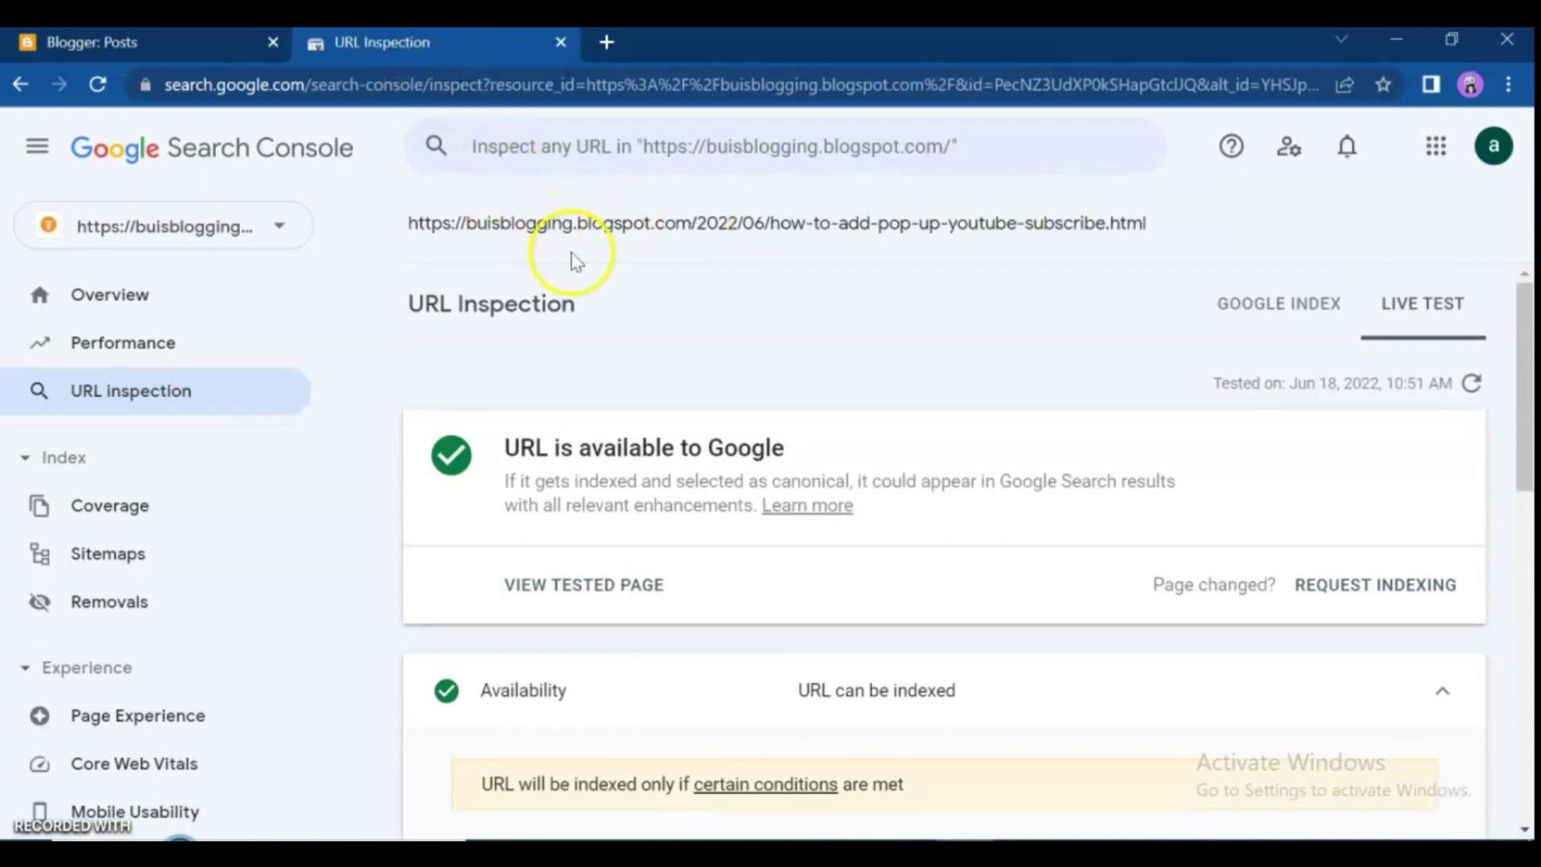
Open /sitemap.xml from the submitted sitemaps and view its index coverage
{"action": "left_click", "coordinate": [123, 554]}
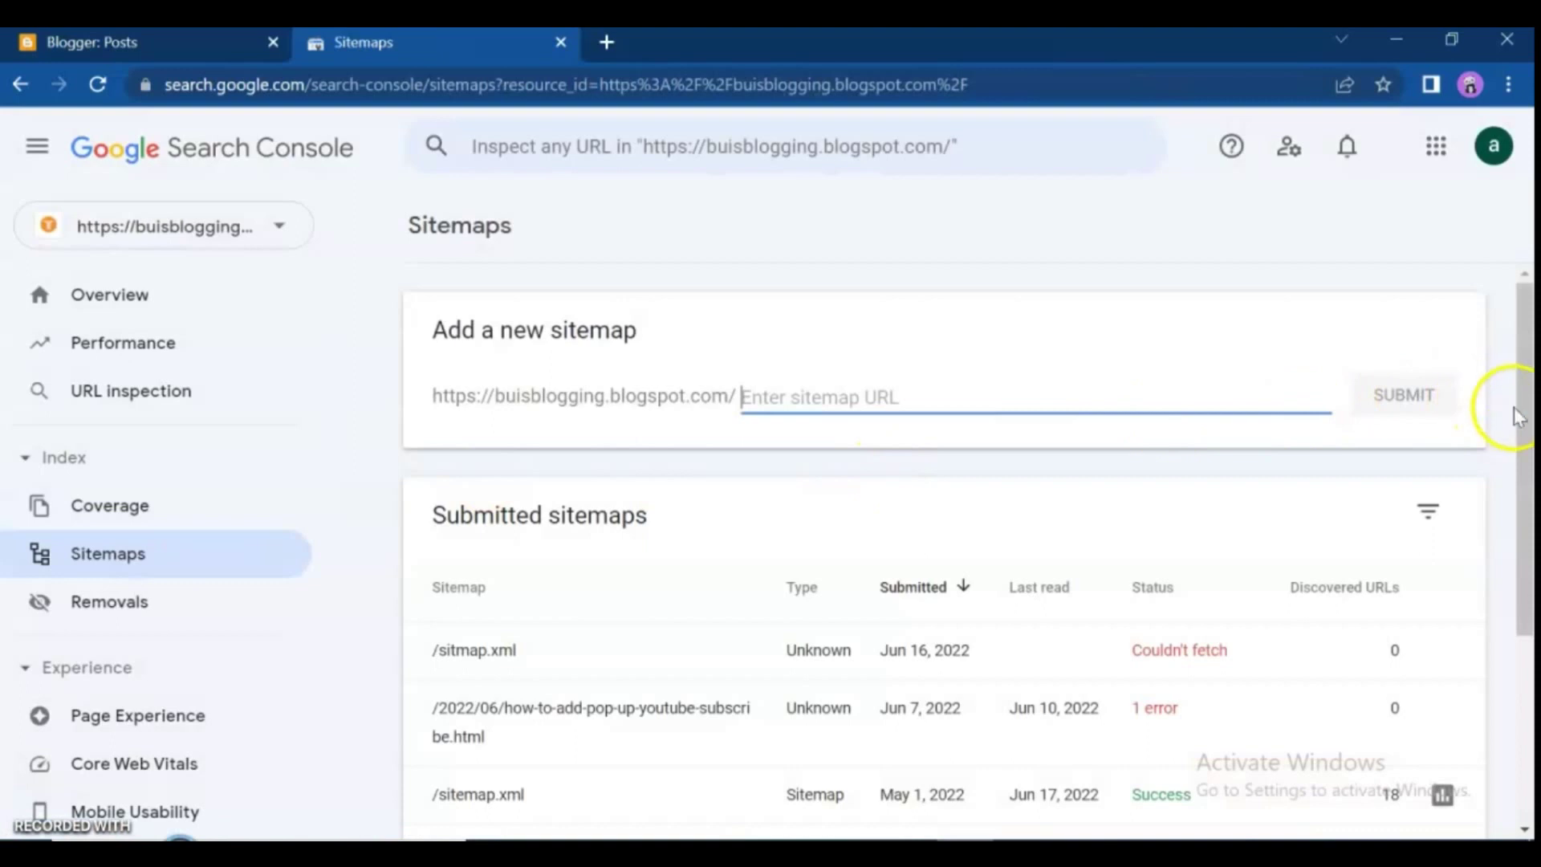
{"action": "left_click_drag", "start_coordinate": [1529, 417], "coordinate": [1503, 628]}
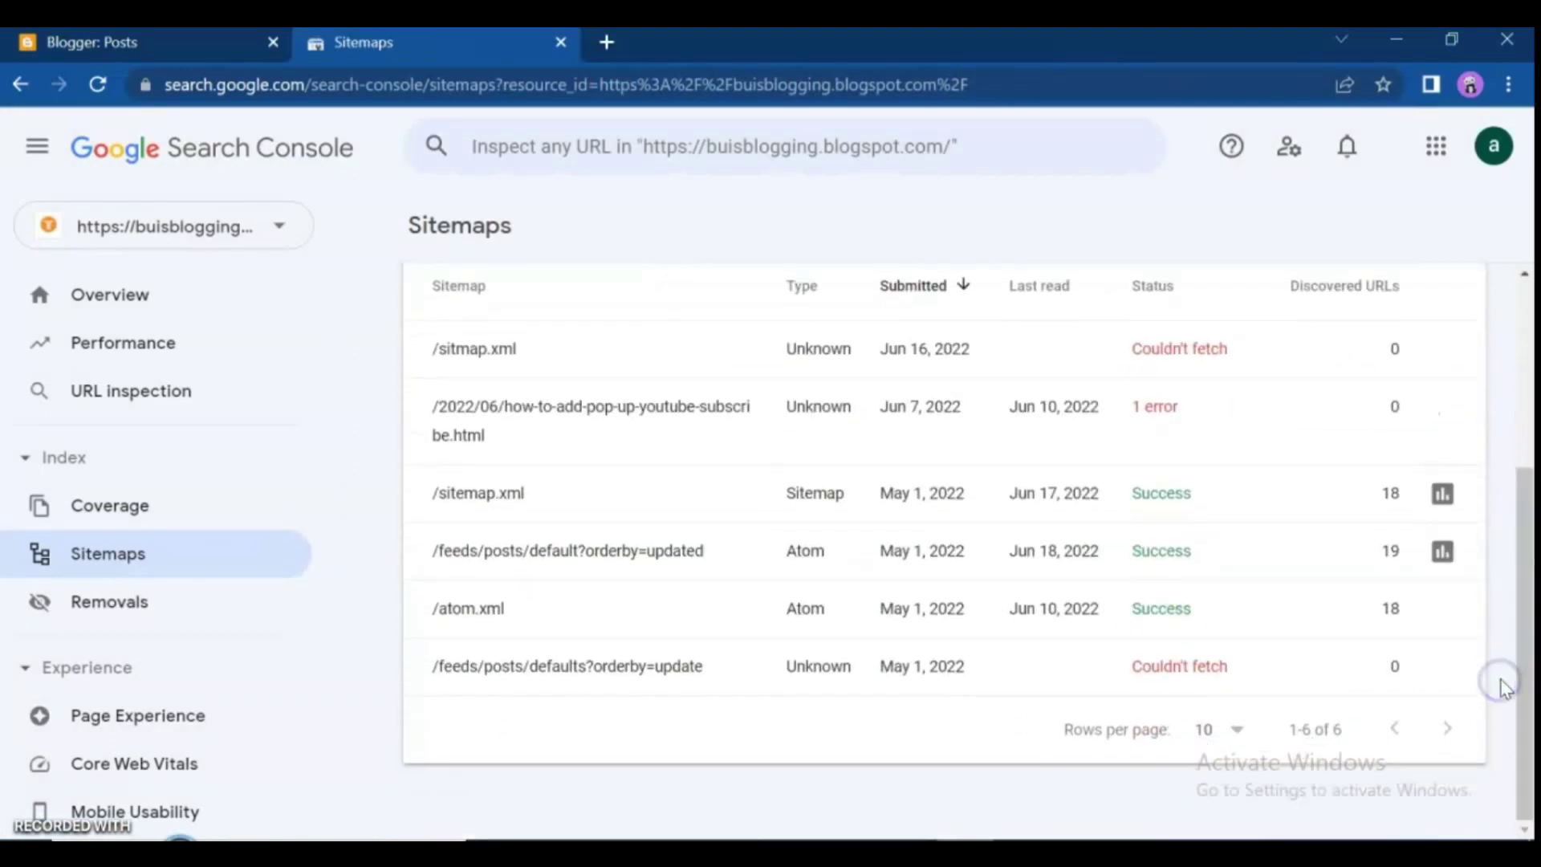
{"action": "left_click", "coordinate": [827, 498]}
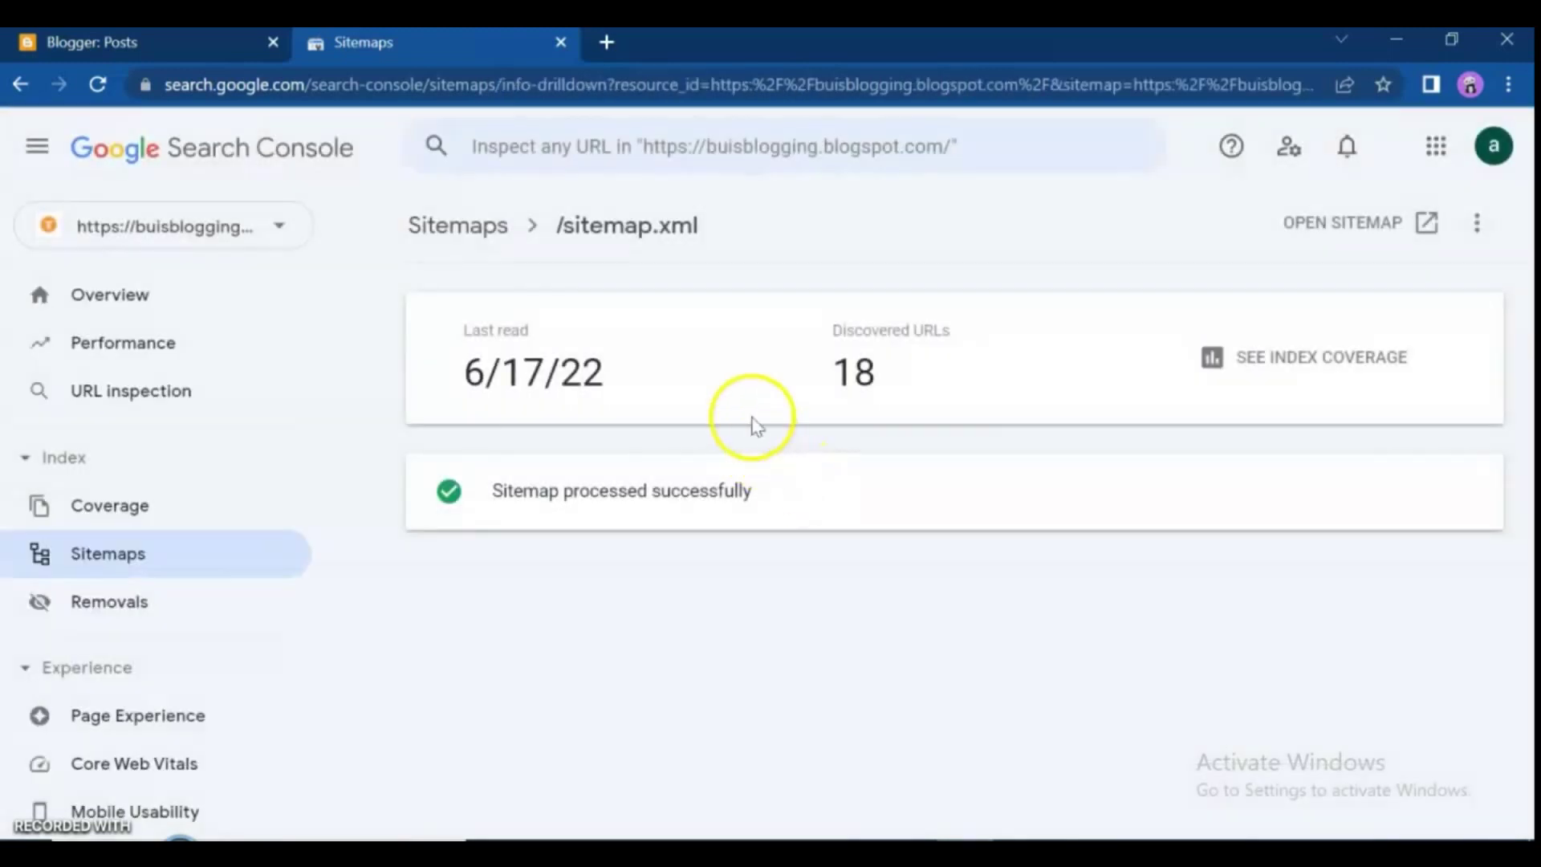
{"action": "left_click", "coordinate": [1331, 363]}
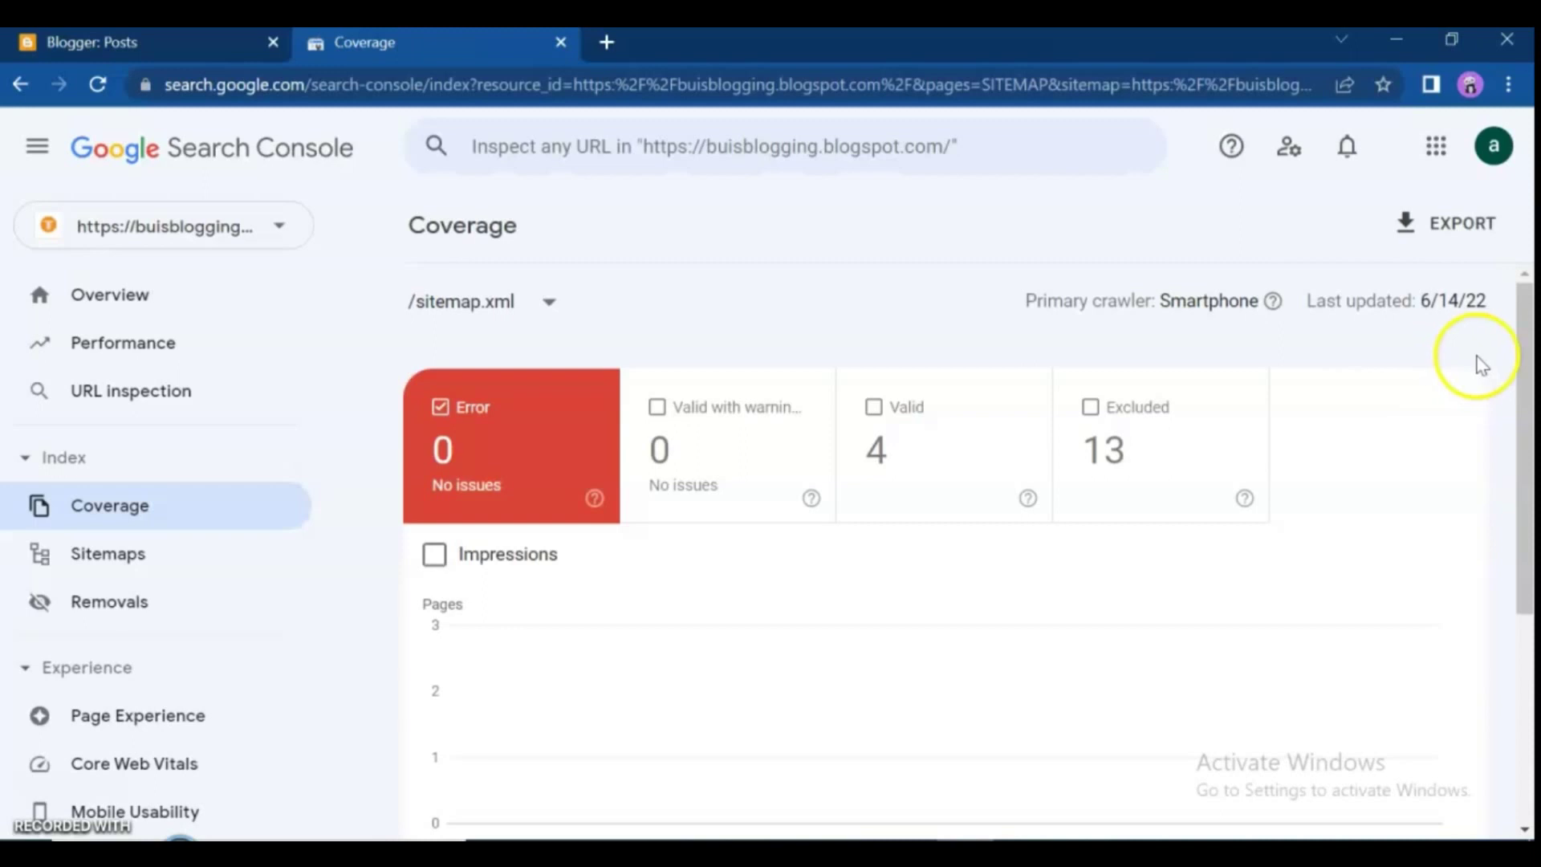
{"action": "left_click_drag", "start_coordinate": [1529, 373], "coordinate": [1515, 423]}
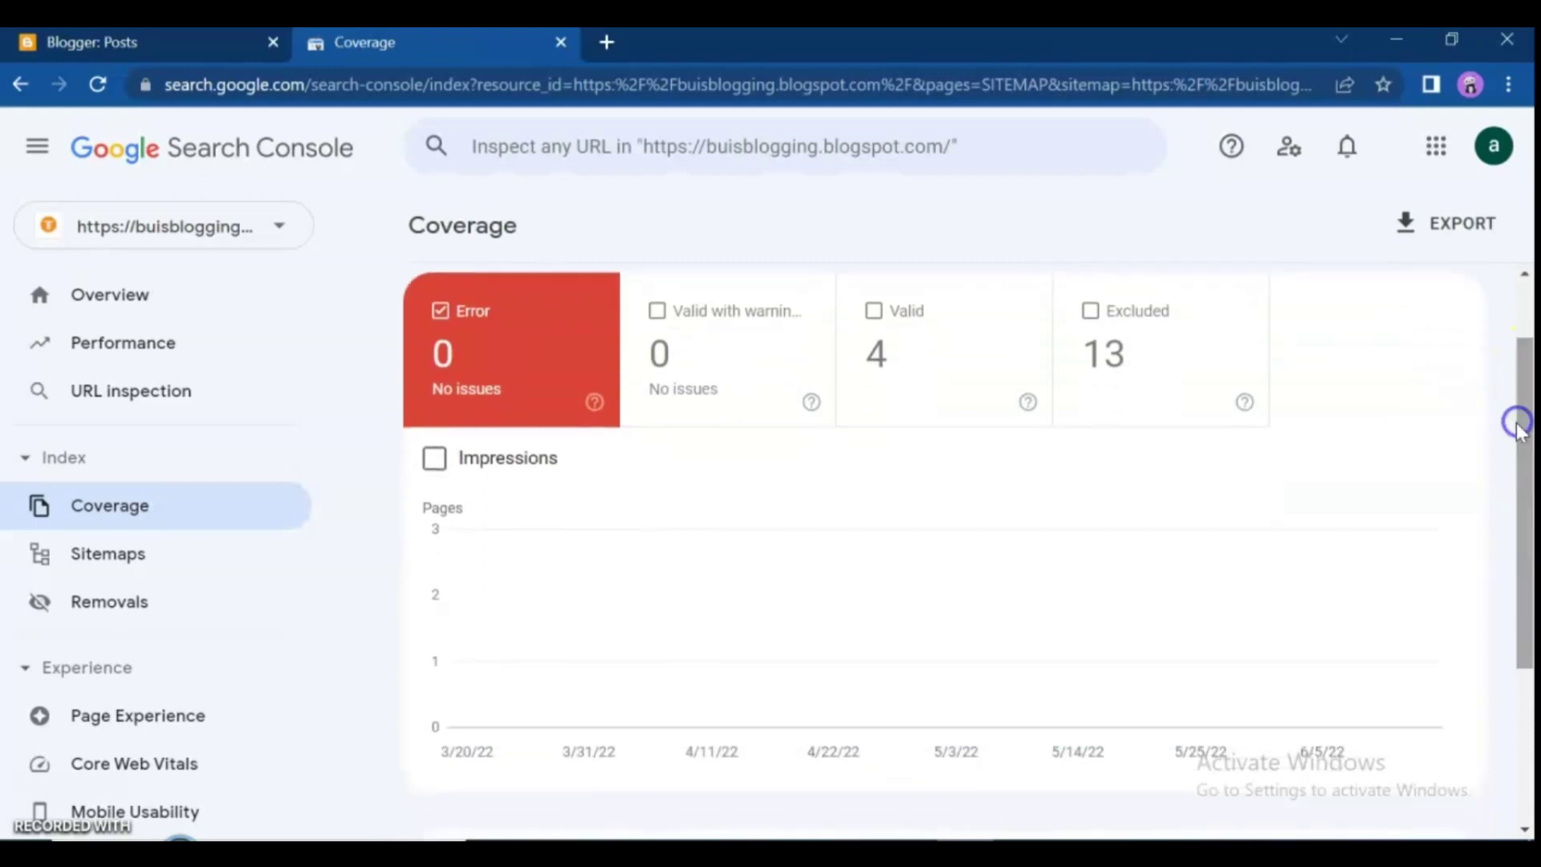
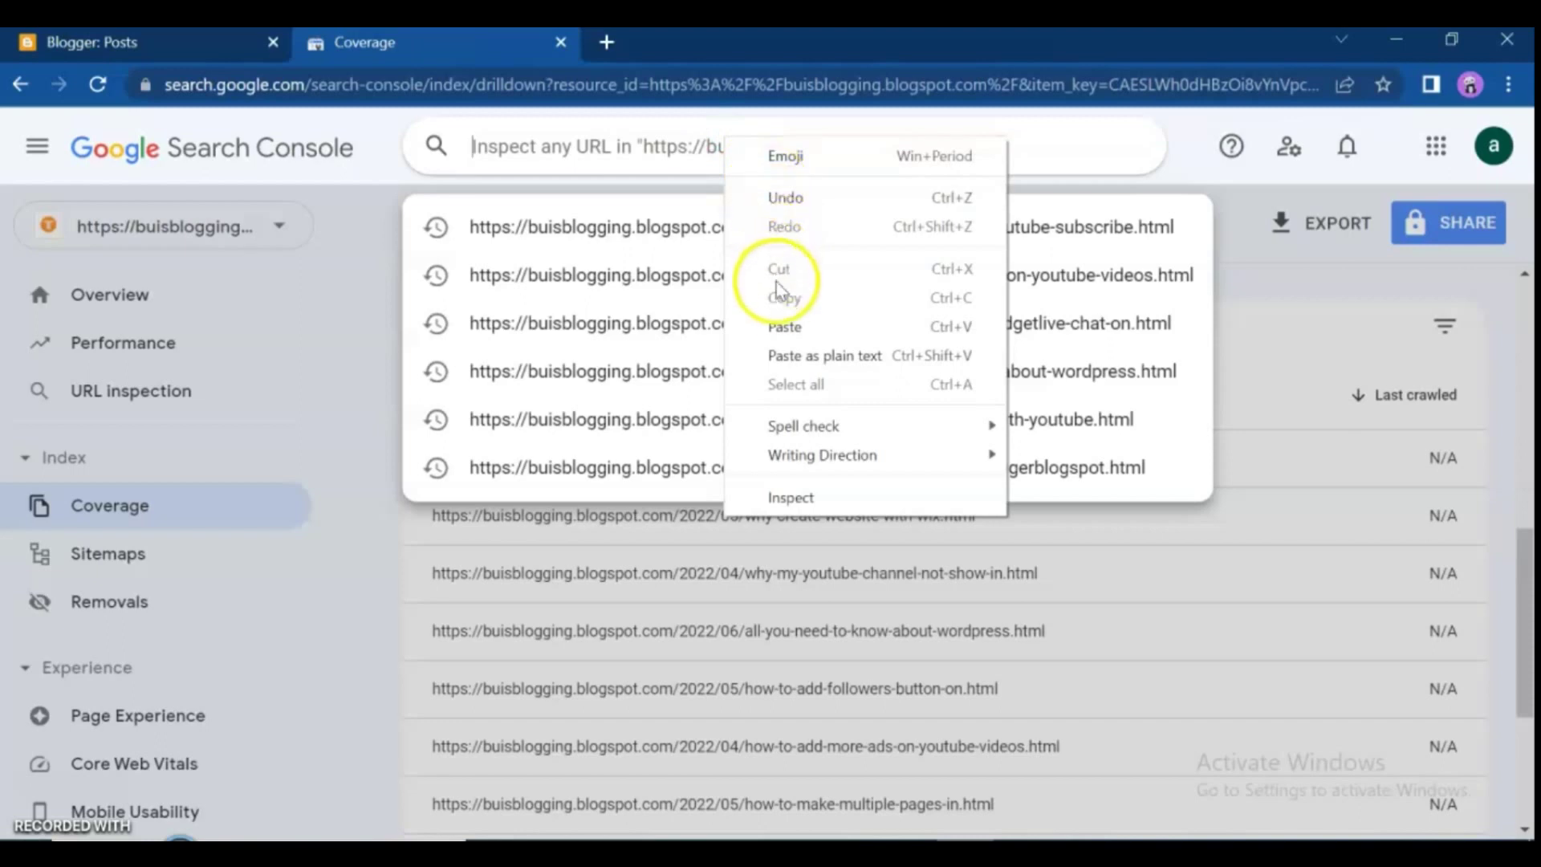
Inspect the copied how-to-add-followers-button-on.html URL and request indexing for it, dismissing the confirmation
{"action": "left_click", "coordinate": [782, 325]}
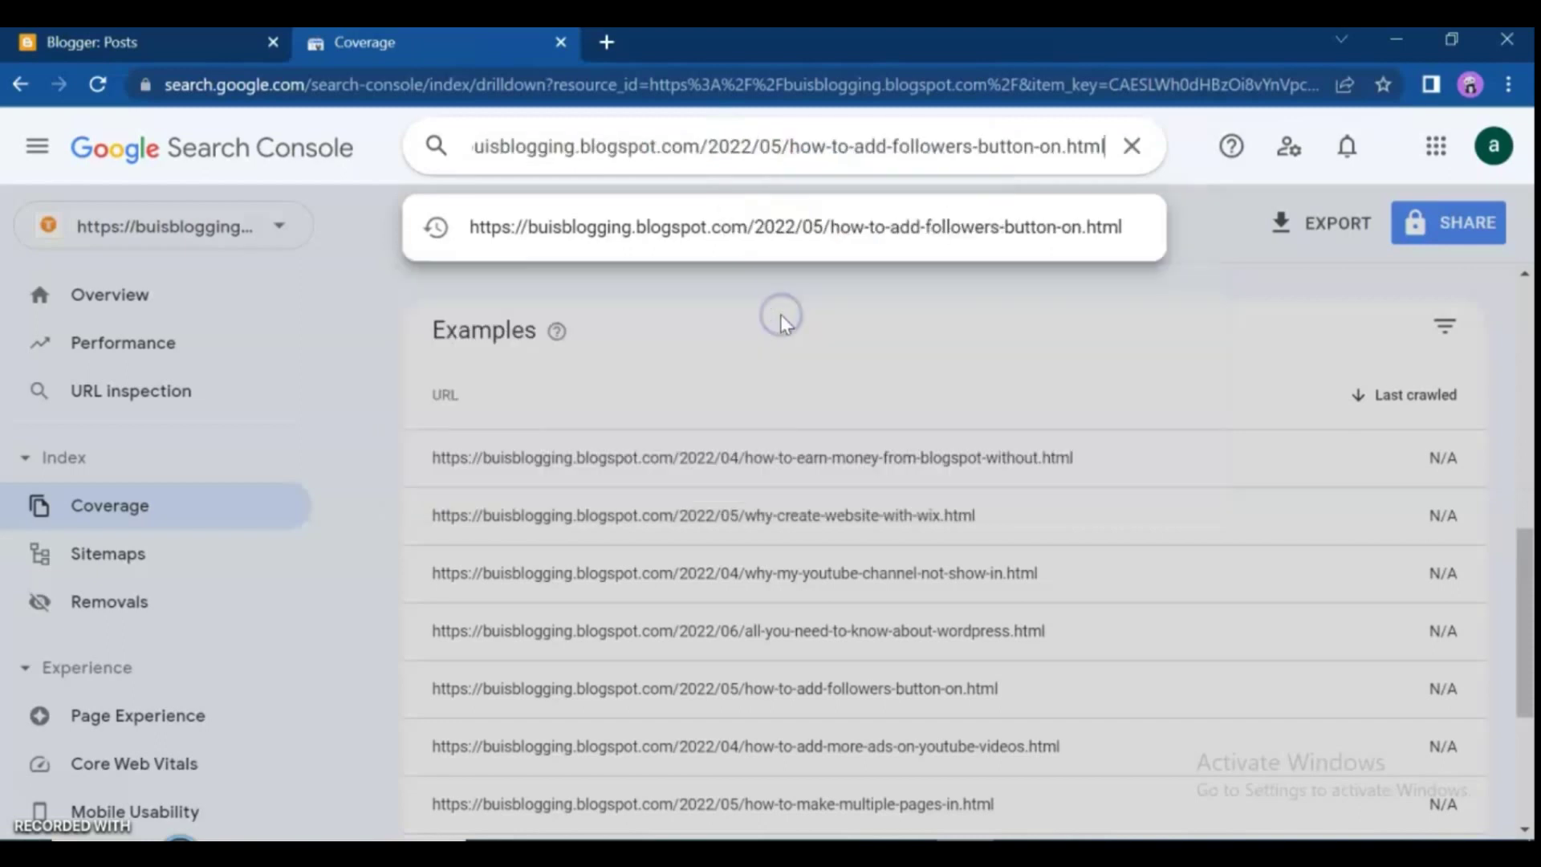
{"action": "left_click", "coordinate": [1088, 249]}
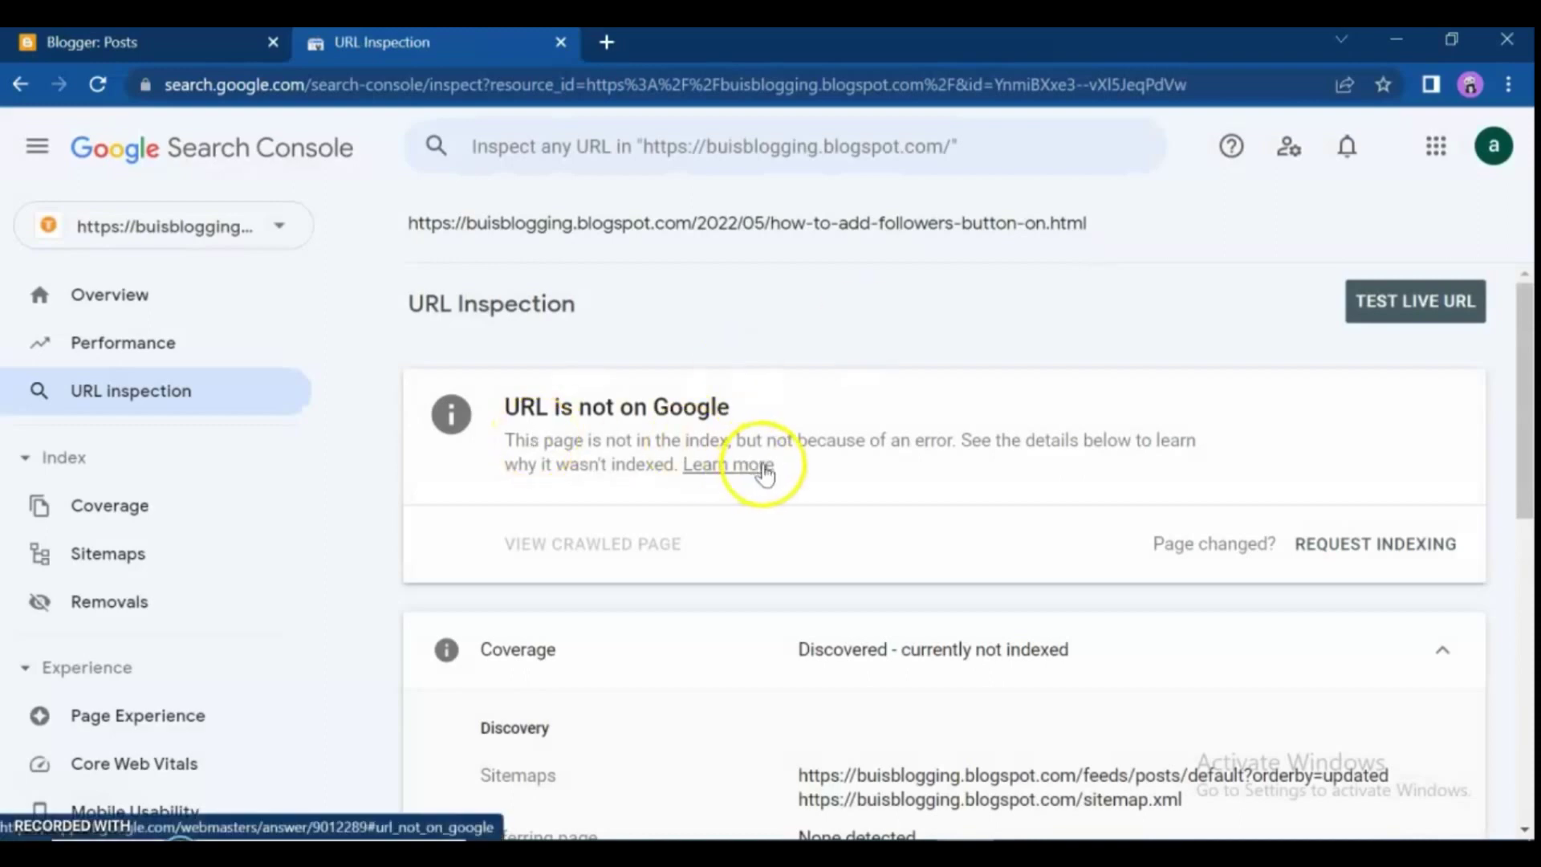
{"action": "left_click", "coordinate": [1391, 552]}
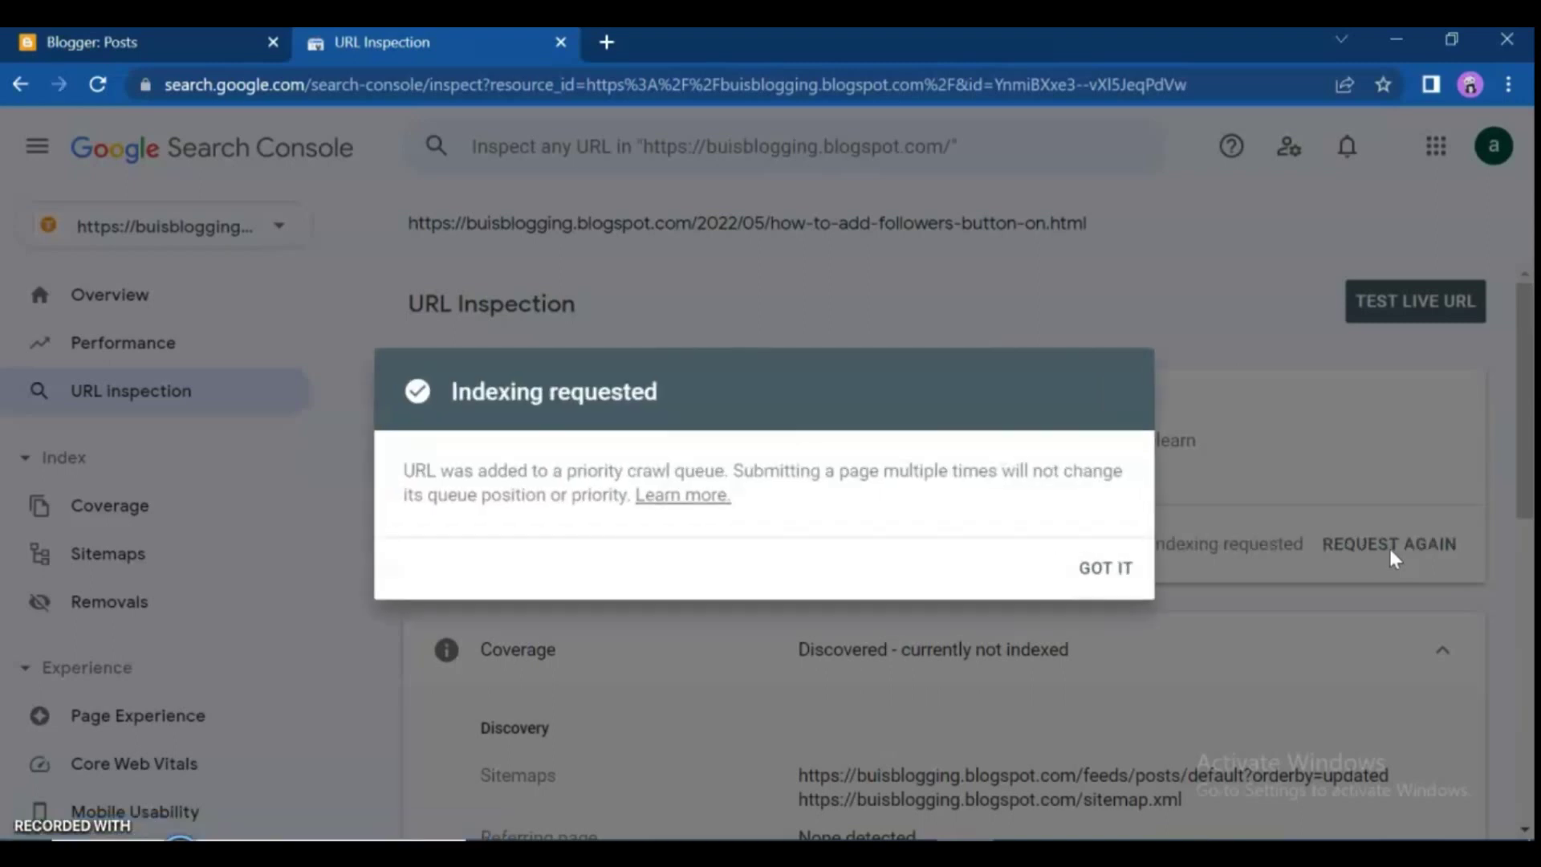
{"action": "left_click", "coordinate": [1105, 566]}
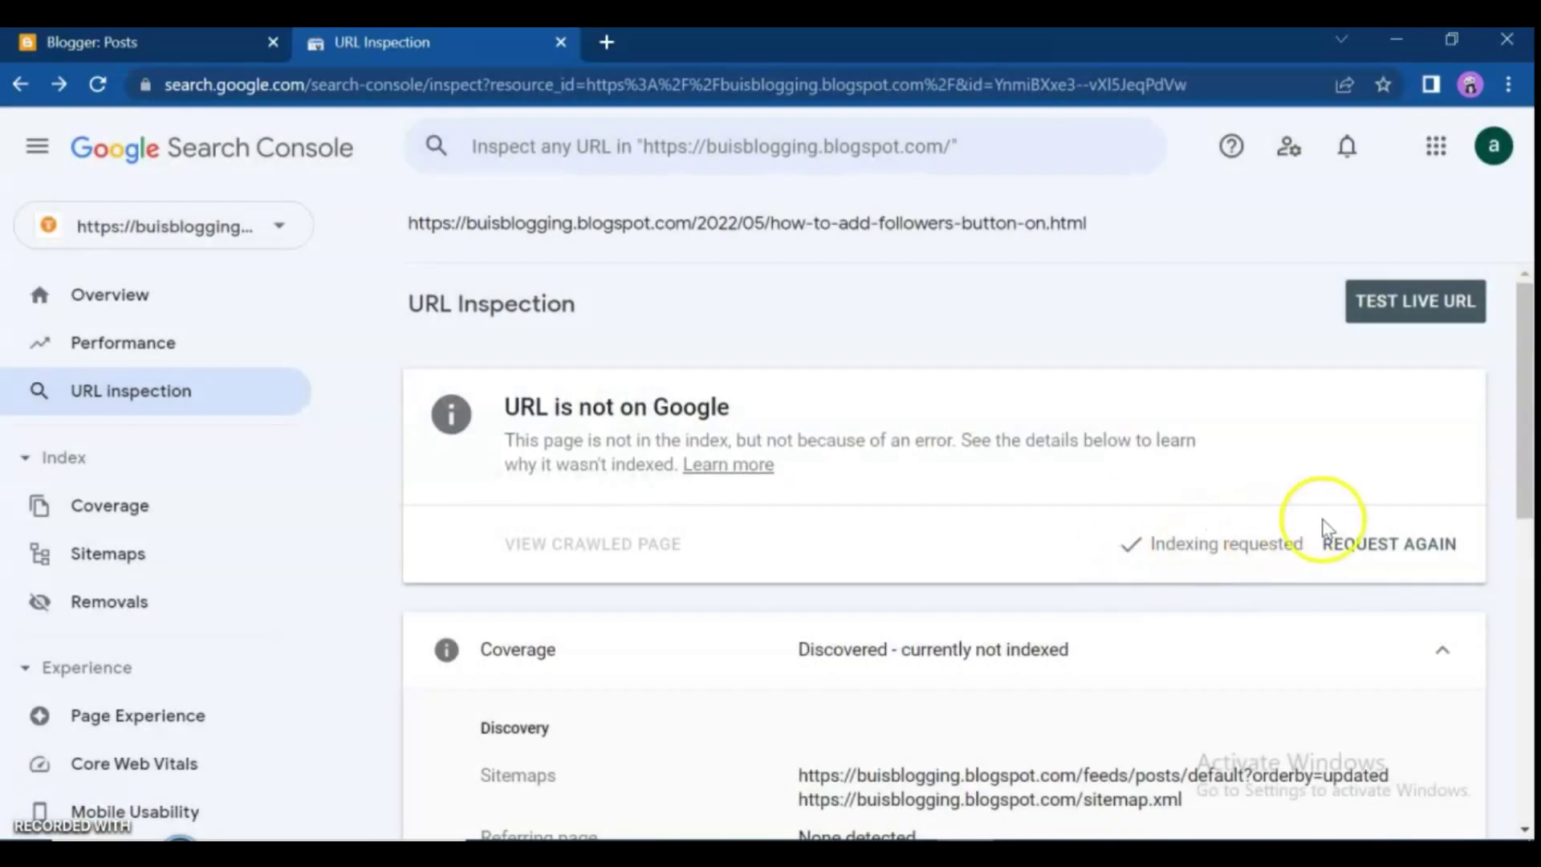
Run a live test of the how-to-add-followers-button-on.html page and review the availability and enhancement results
{"action": "left_click", "coordinate": [1400, 296]}
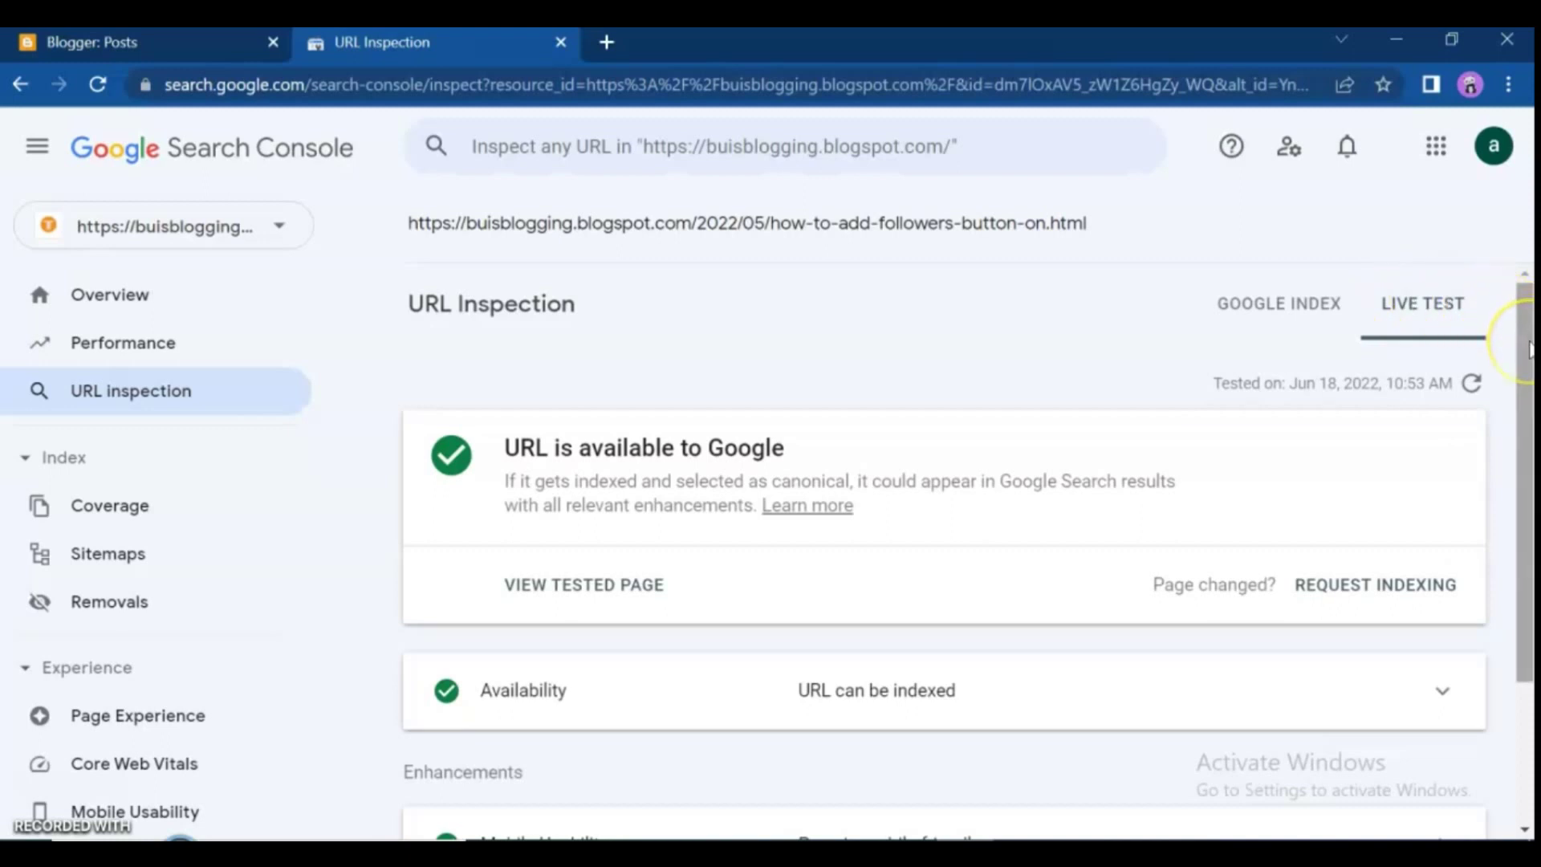
{"action": "left_click_drag", "start_coordinate": [1530, 349], "coordinate": [1527, 426]}
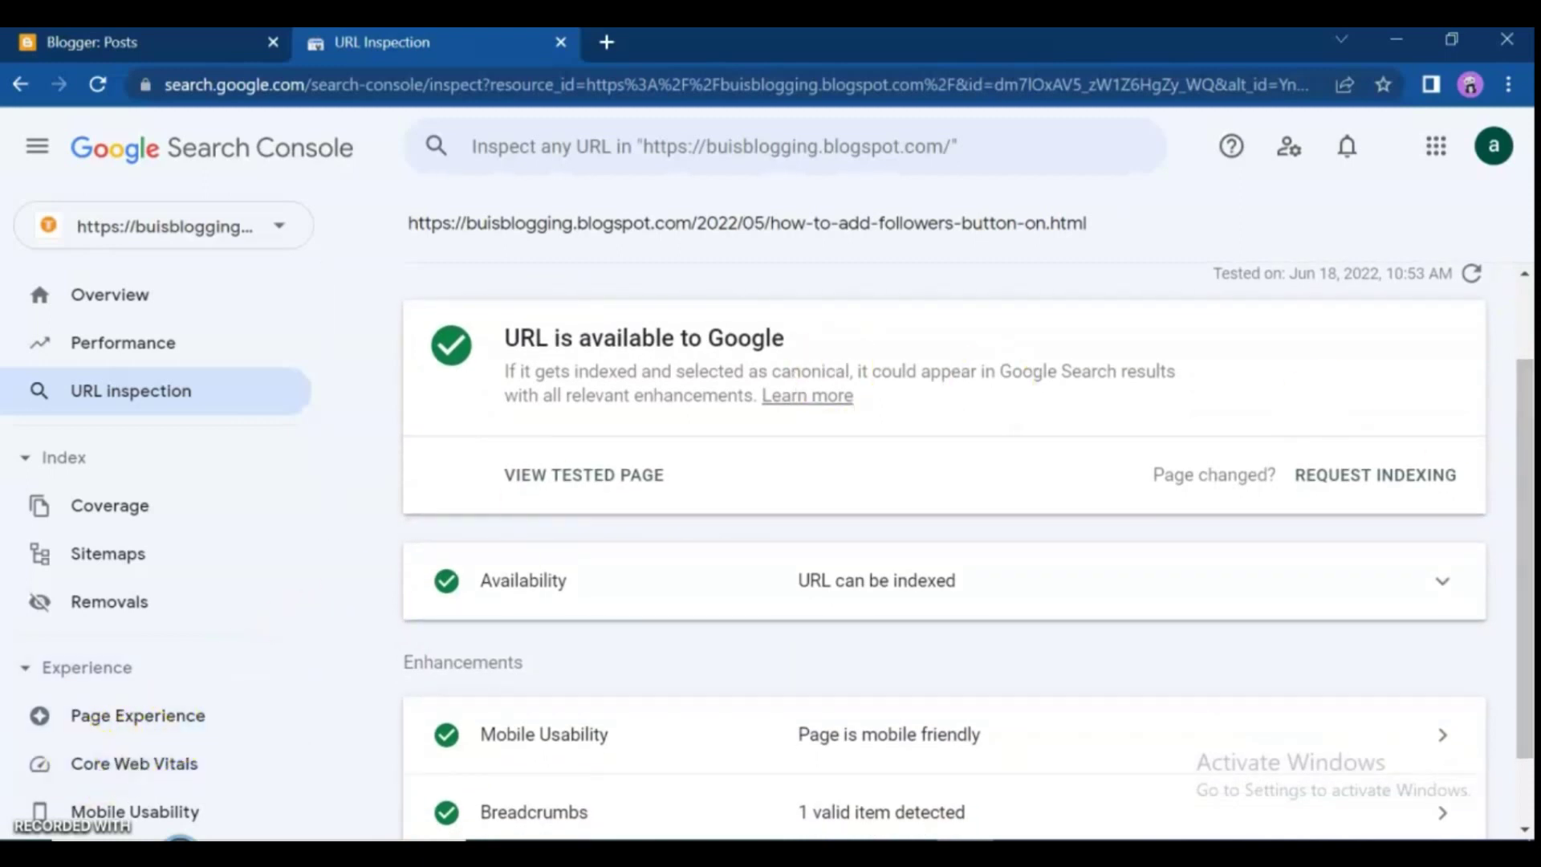
Return to the Coverage report for all known pages, include the excluded pages and view the issue details
{"action": "left_click", "coordinate": [125, 513]}
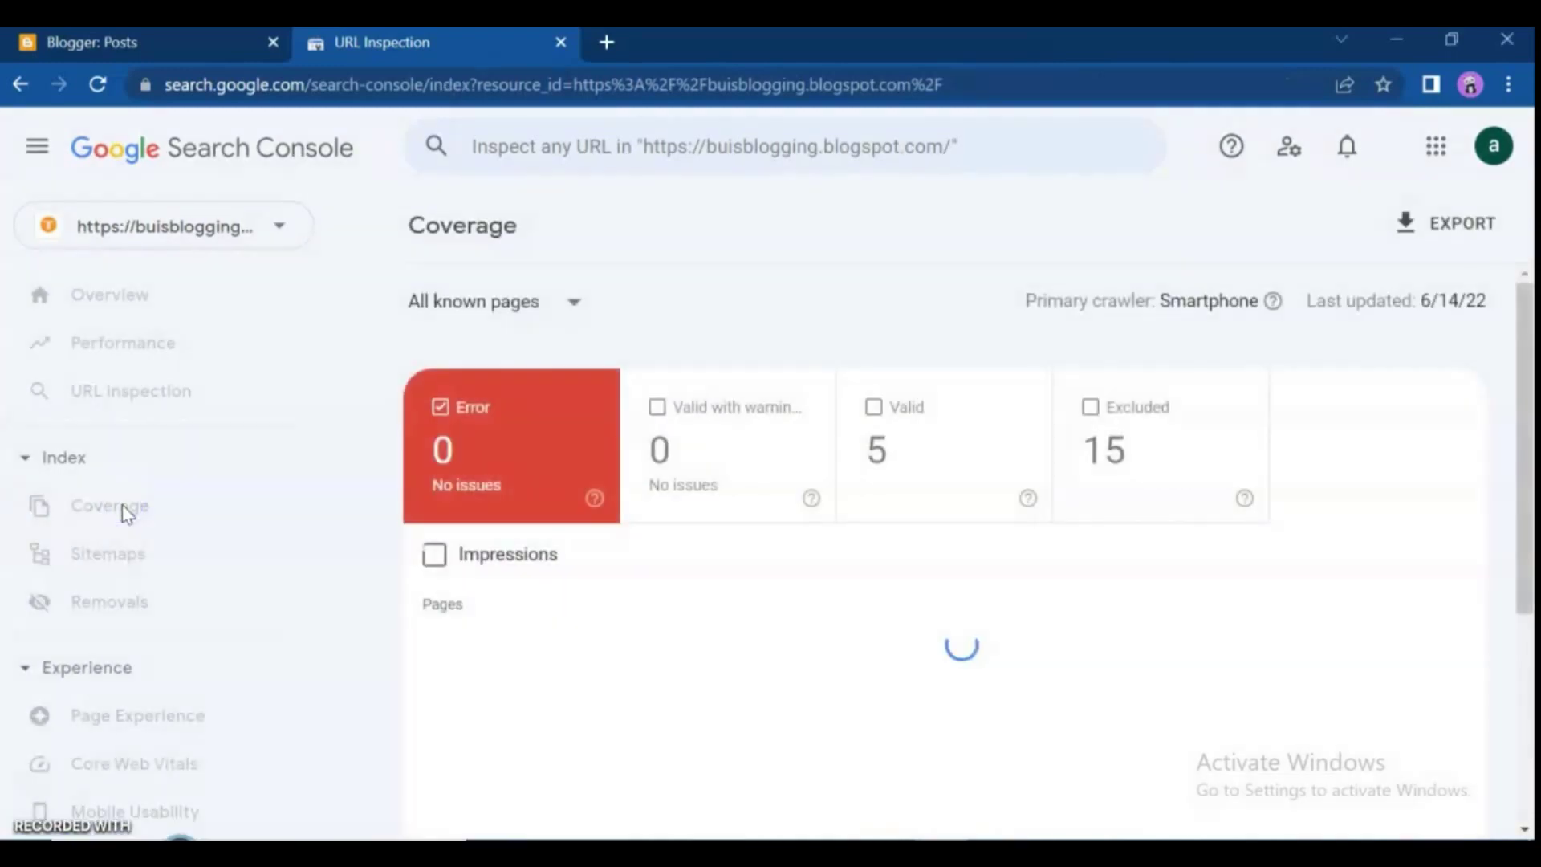
{"action": "left_click", "coordinate": [1110, 434]}
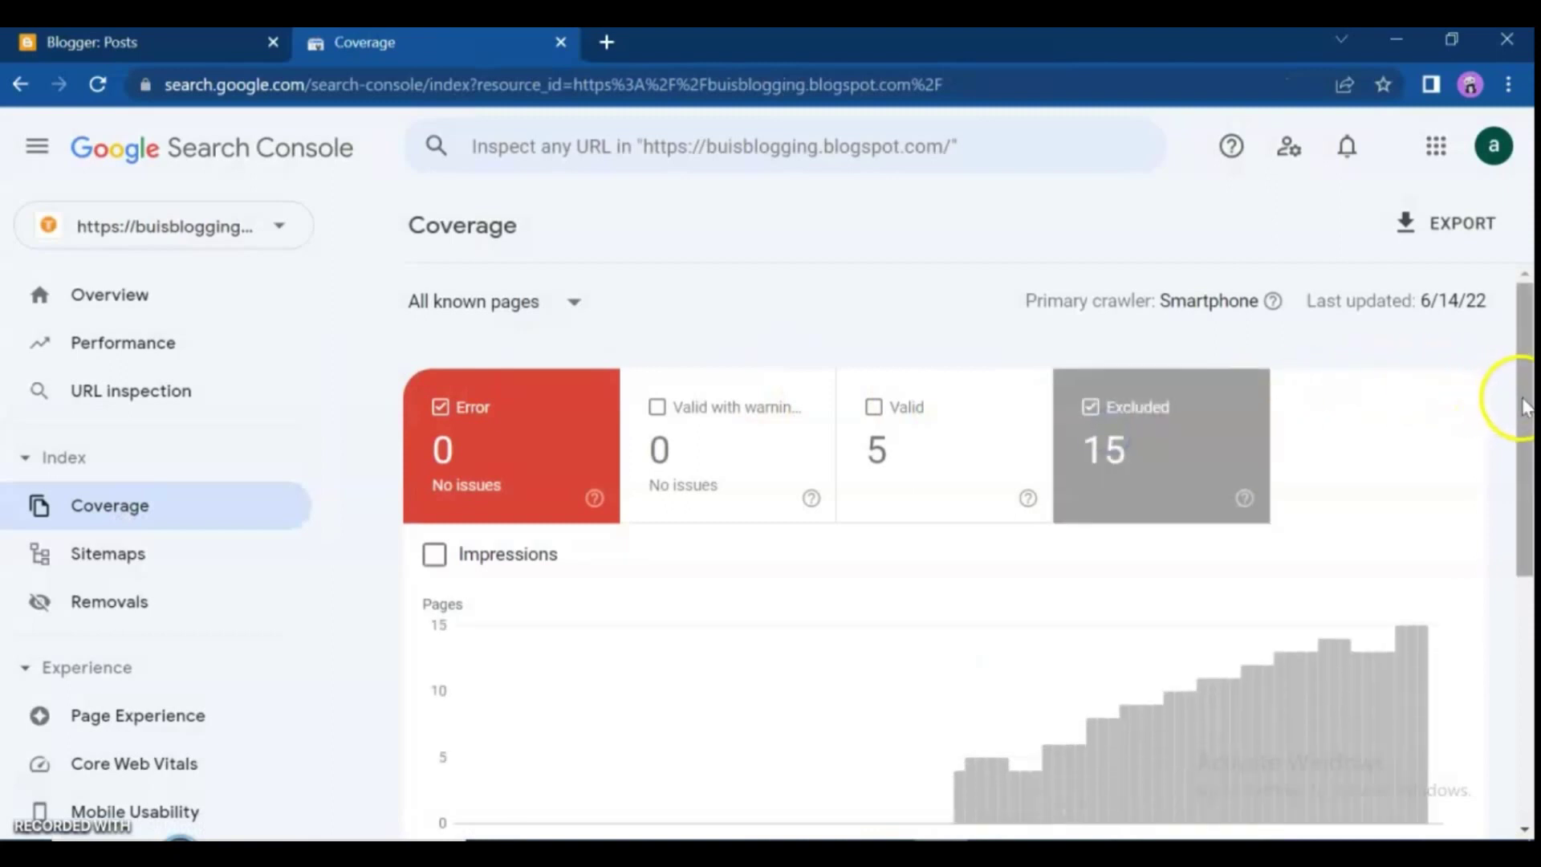
{"action": "left_click_drag", "start_coordinate": [1525, 405], "coordinate": [1476, 595]}
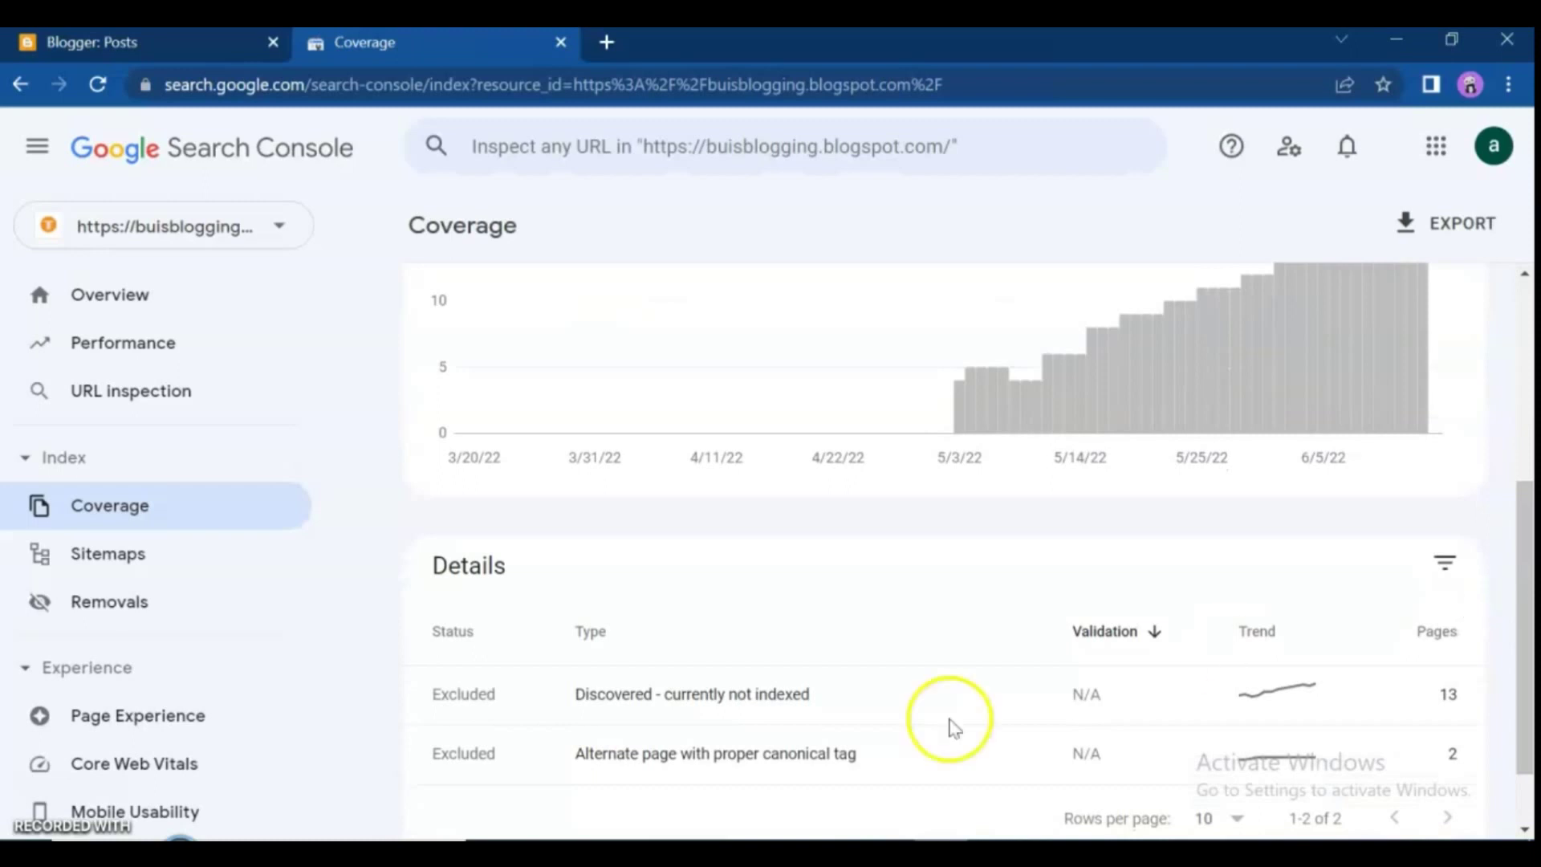